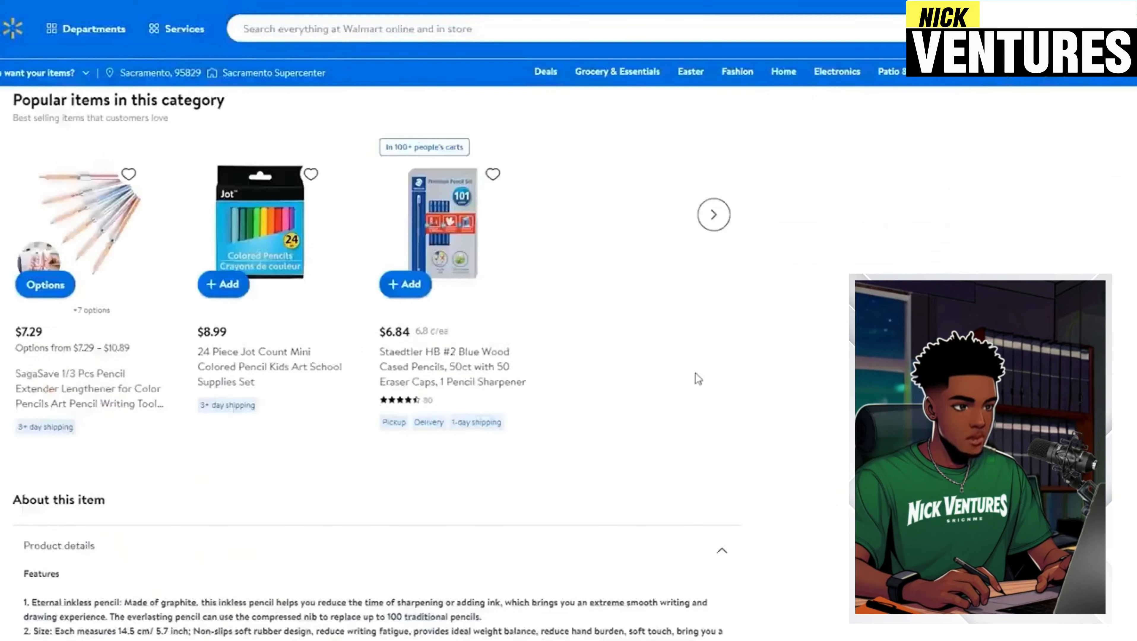
Look through the inkless pencil's Walmart page and its AliExpress listing
{"action": "scroll", "coordinate": [208, 452], "scroll_direction": "down", "scroll_amount": 10}
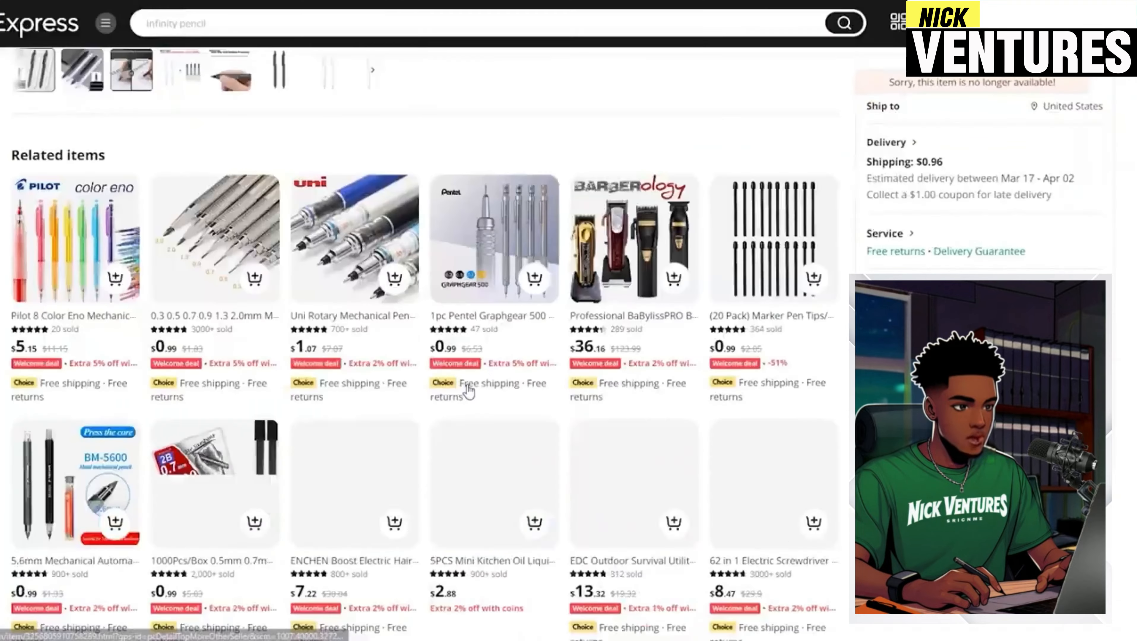
{"action": "scroll", "coordinate": [468, 392], "scroll_direction": "down", "scroll_amount": 15}
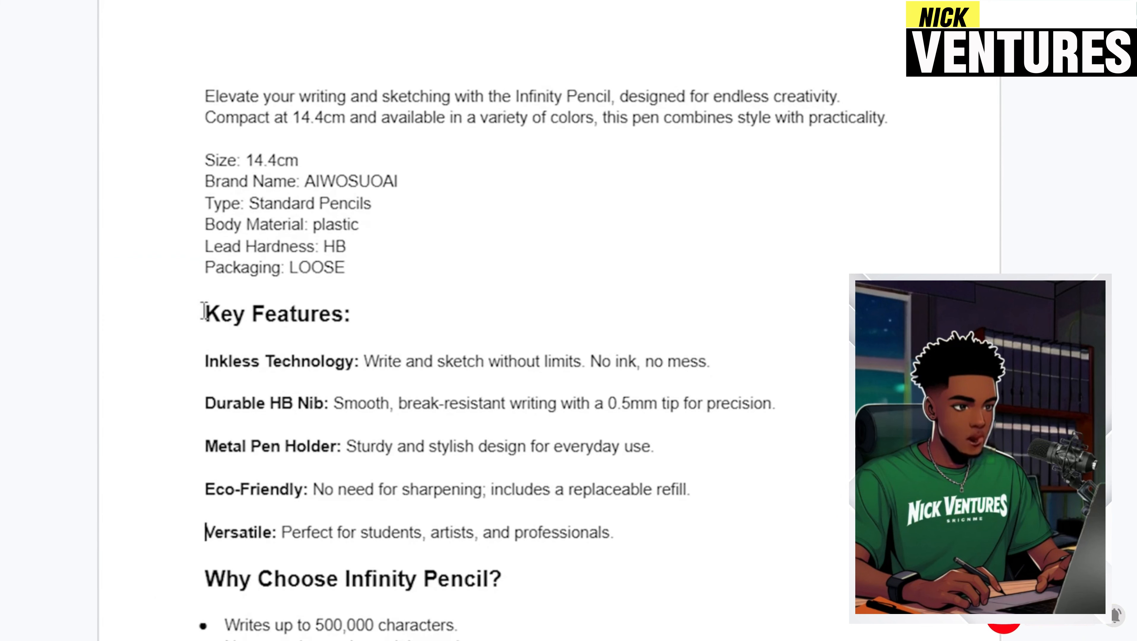
Review the Key Features and "Why Choose Infinity Pencil?" sections in the product description document
{"action": "left_click_drag", "start_coordinate": [204, 312], "coordinate": [373, 317]}
{"action": "scroll", "coordinate": [281, 498], "scroll_direction": "down", "scroll_amount": 3}
{"action": "left_click_drag", "start_coordinate": [205, 463], "coordinate": [642, 480]}
{"action": "left_click", "coordinate": [733, 517]}
{"action": "left_click", "coordinate": [779, 580]}
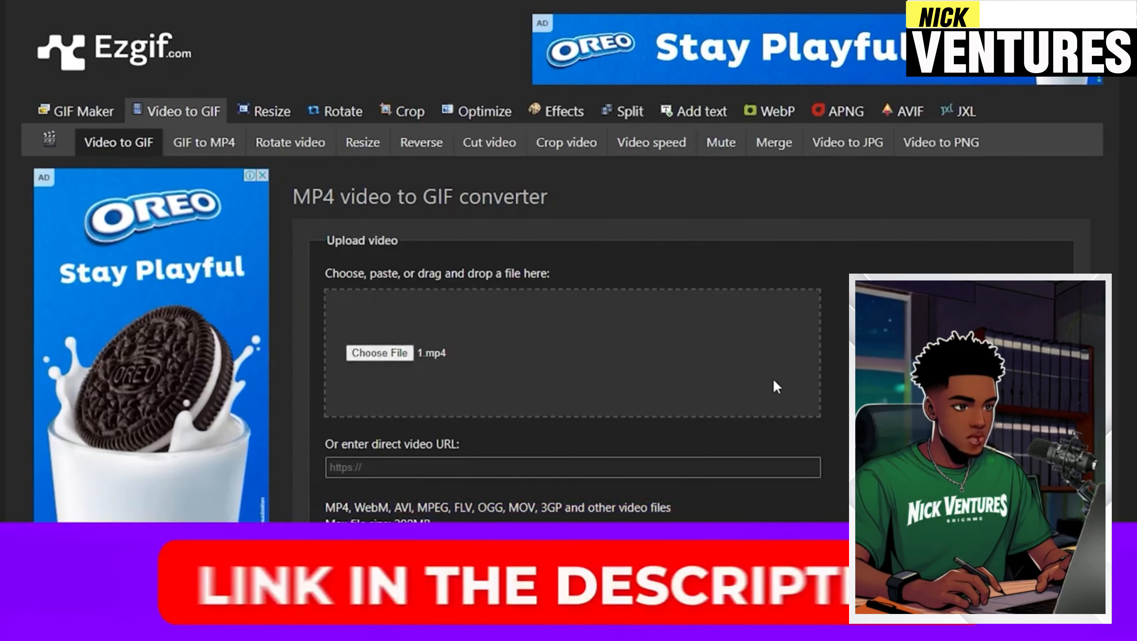
Upload the video 1.mp4 to Ezgif's MP4 video to GIF converter
{"action": "scroll", "coordinate": [584, 440], "scroll_direction": "down", "scroll_amount": 2}
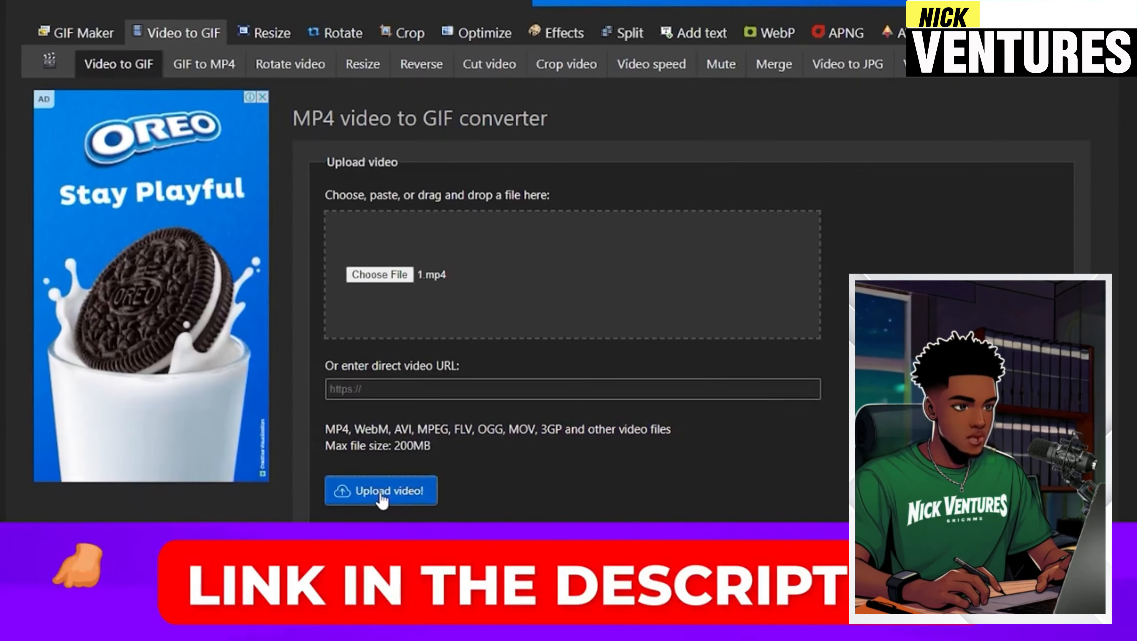
{"action": "left_click", "coordinate": [378, 491]}
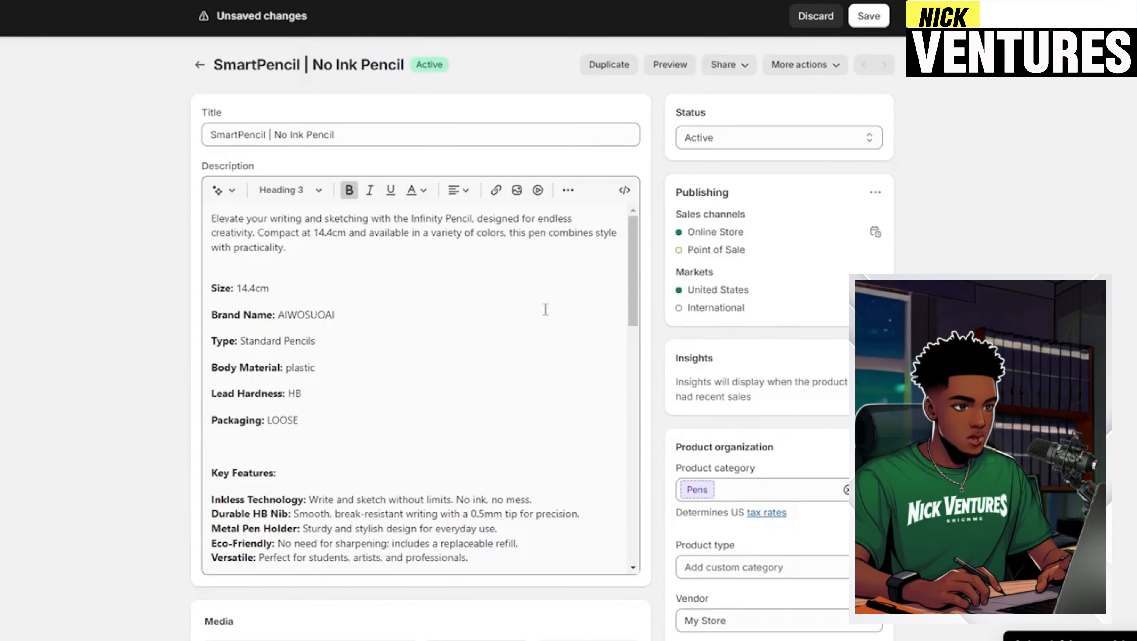
Show all media files of the SmartPencil | No Ink Pencil product
{"action": "scroll", "coordinate": [546, 310], "scroll_direction": "down", "scroll_amount": 10}
{"action": "scroll", "coordinate": [583, 326], "scroll_direction": "down", "scroll_amount": 15}
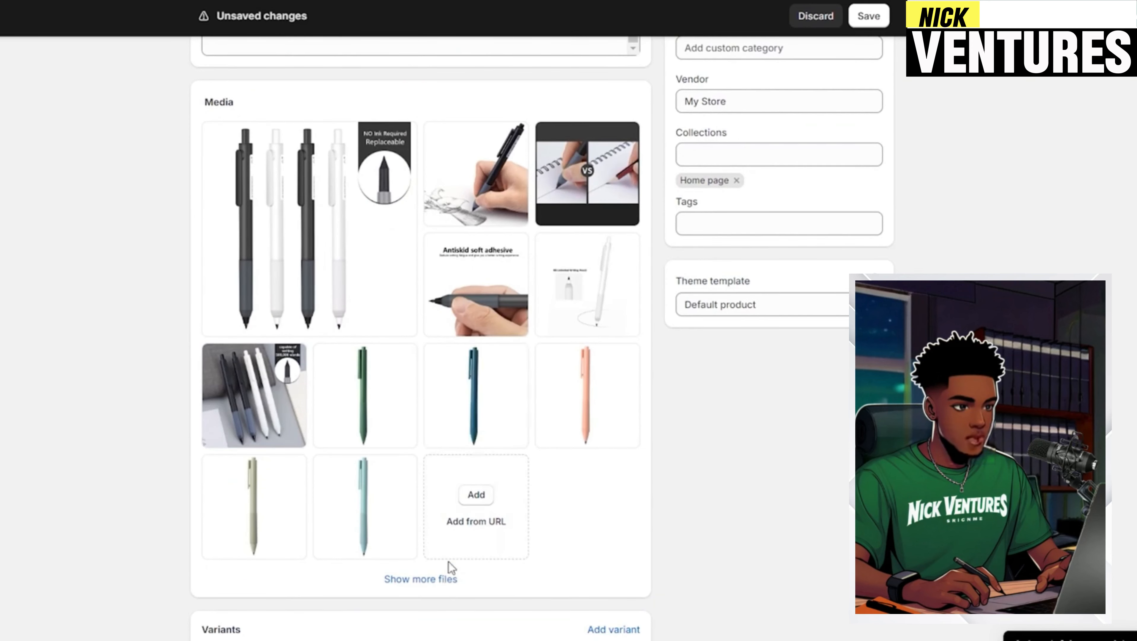
{"action": "left_click", "coordinate": [449, 579]}
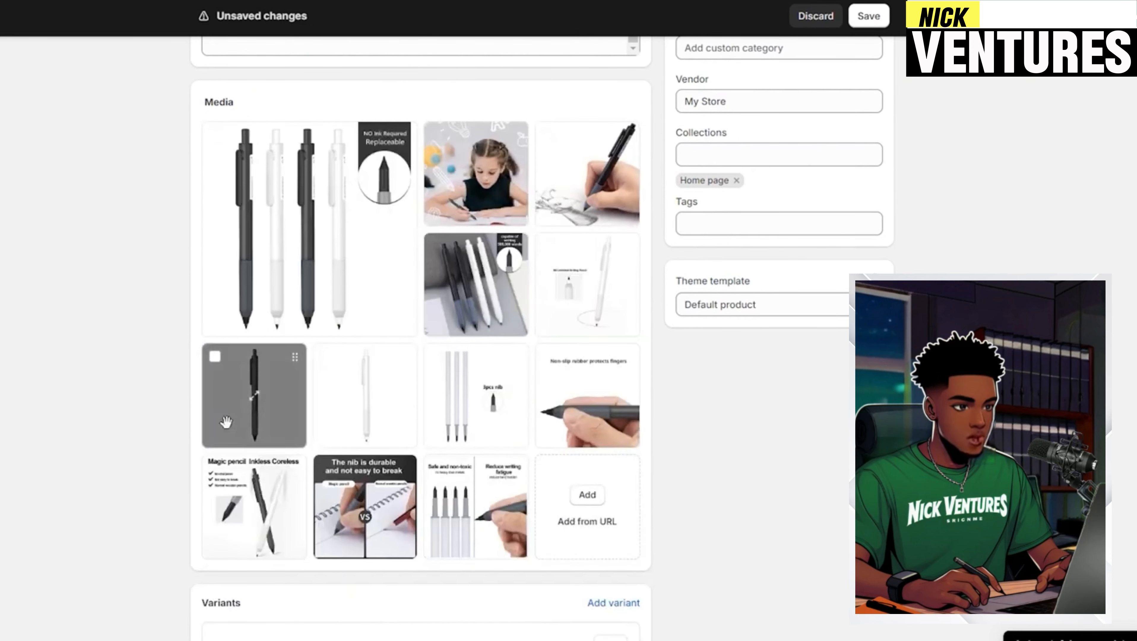
Set the 1pcs white variant's price to $3.00 and its compare-at price to $5.00
{"action": "scroll", "coordinate": [726, 452], "scroll_direction": "down", "scroll_amount": 9}
{"action": "scroll", "coordinate": [728, 437], "scroll_direction": "down", "scroll_amount": 1}
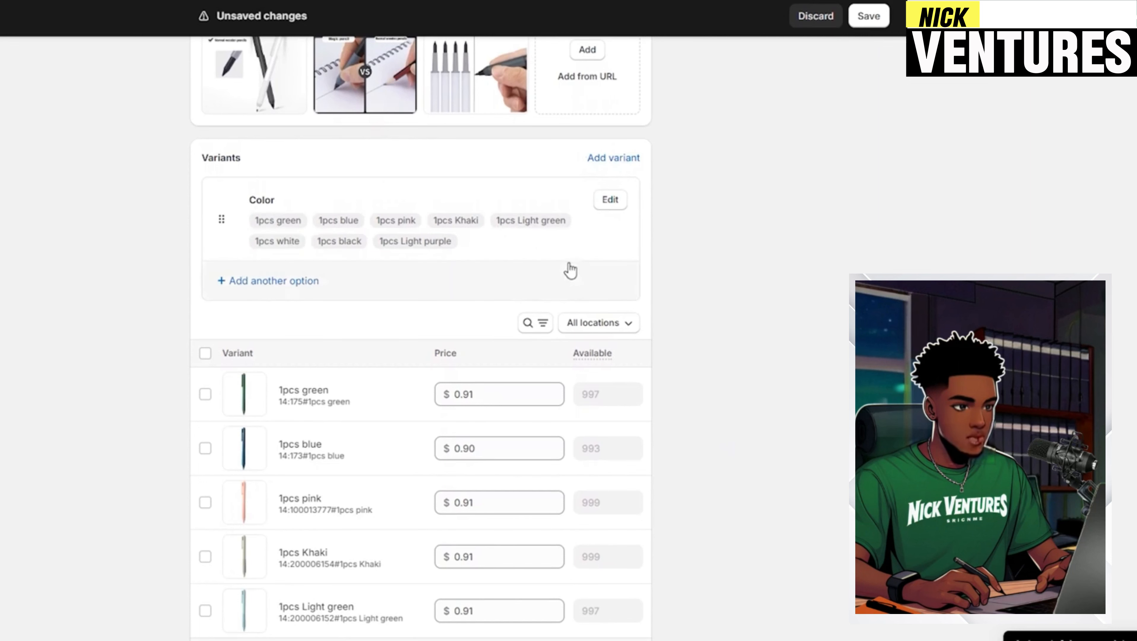
{"action": "left_click", "coordinate": [608, 157]}
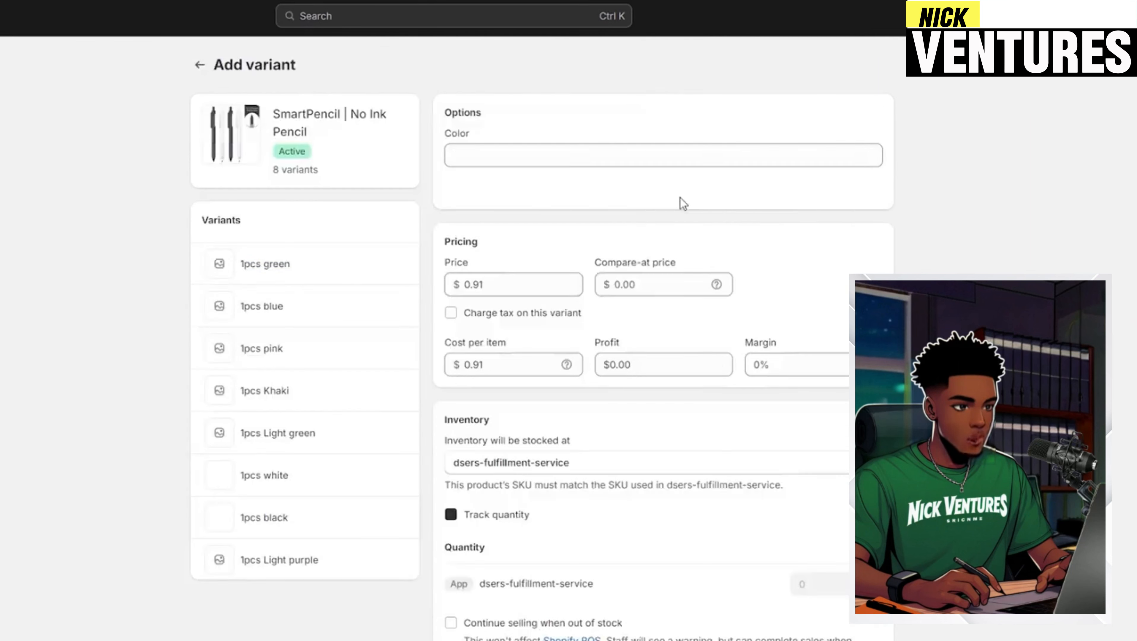
{"action": "left_click", "coordinate": [324, 265]}
{"action": "left_click", "coordinate": [614, 227]}
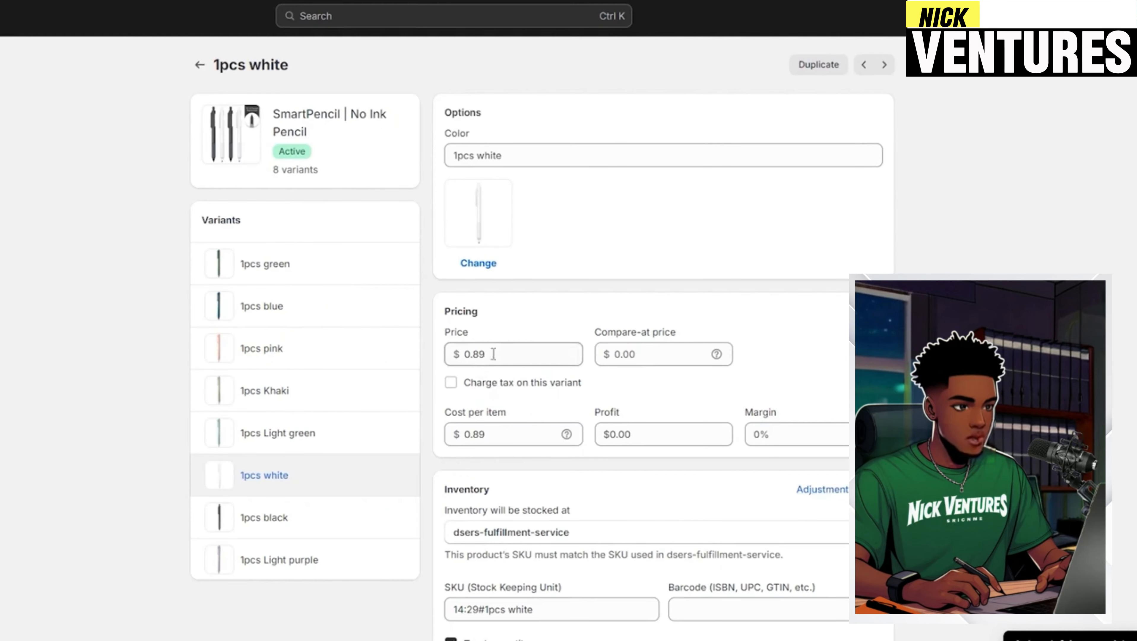
{"action": "double_click", "coordinate": [495, 354]}
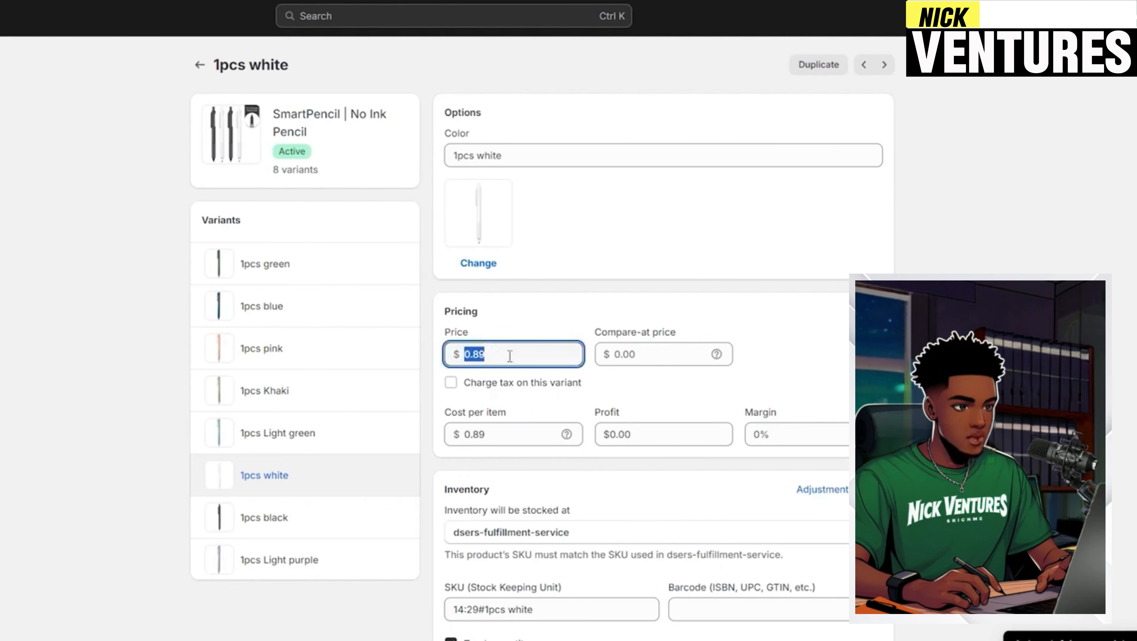
{"action": "type", "text": "3"}
{"action": "left_click", "coordinate": [640, 353]}
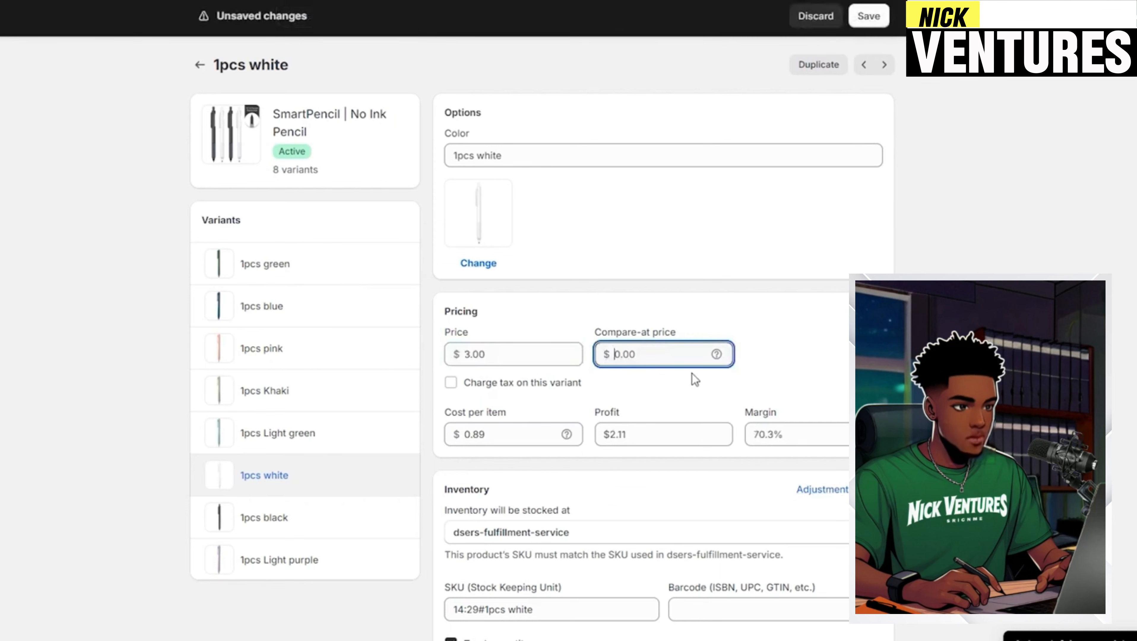
{"action": "key", "text": "Tab"}
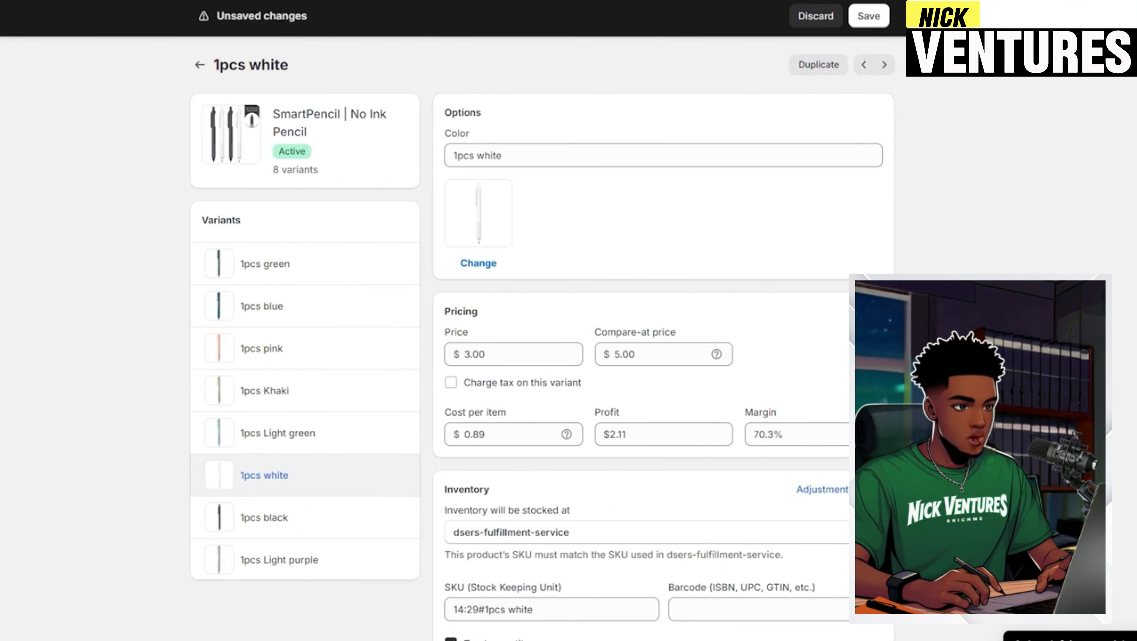
{"action": "scroll", "coordinate": [813, 339], "scroll_direction": "down", "scroll_amount": 2}
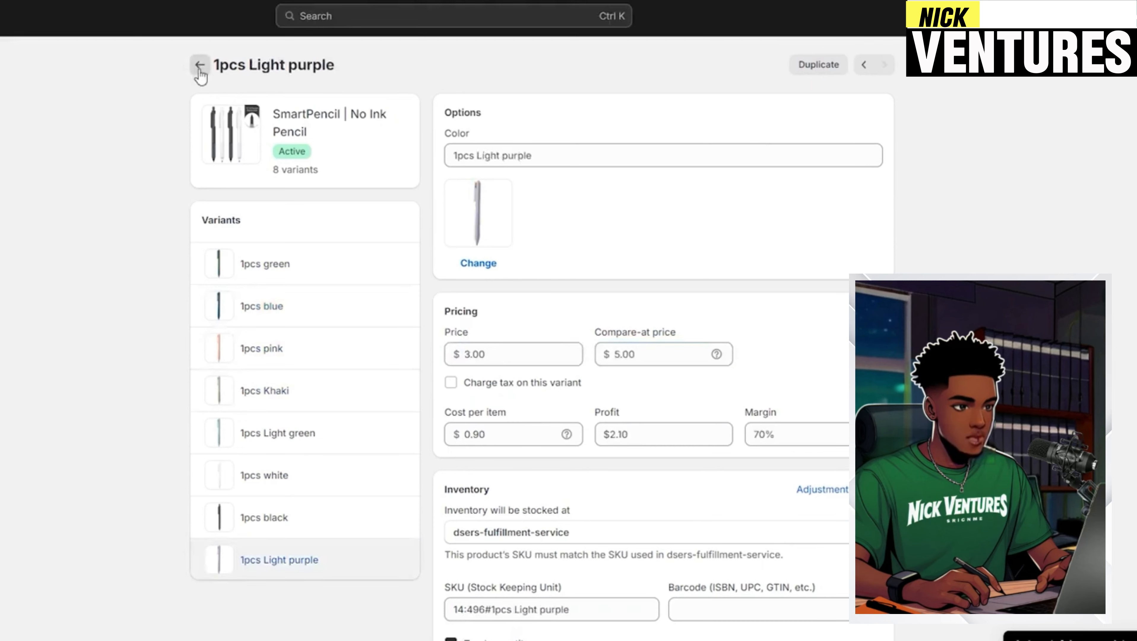
Return to the SmartPencil product page and check the prices of all colour variants
{"action": "left_click", "coordinate": [200, 68]}
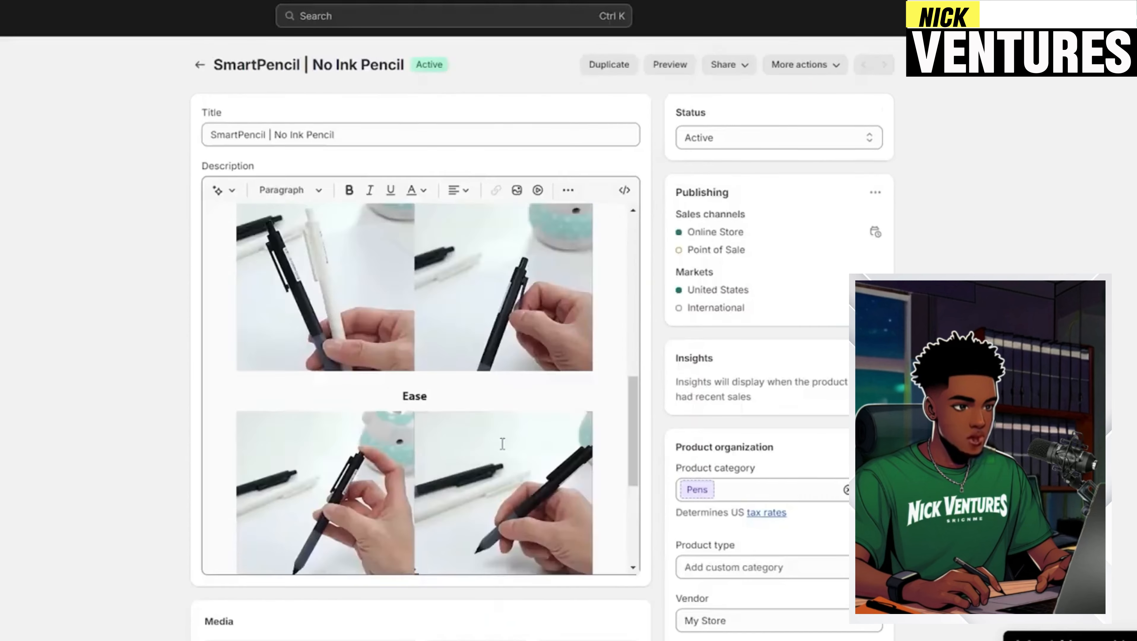
{"action": "scroll", "coordinate": [652, 480], "scroll_direction": "down", "scroll_amount": 15}
{"action": "scroll", "coordinate": [669, 443], "scroll_direction": "down", "scroll_amount": 9}
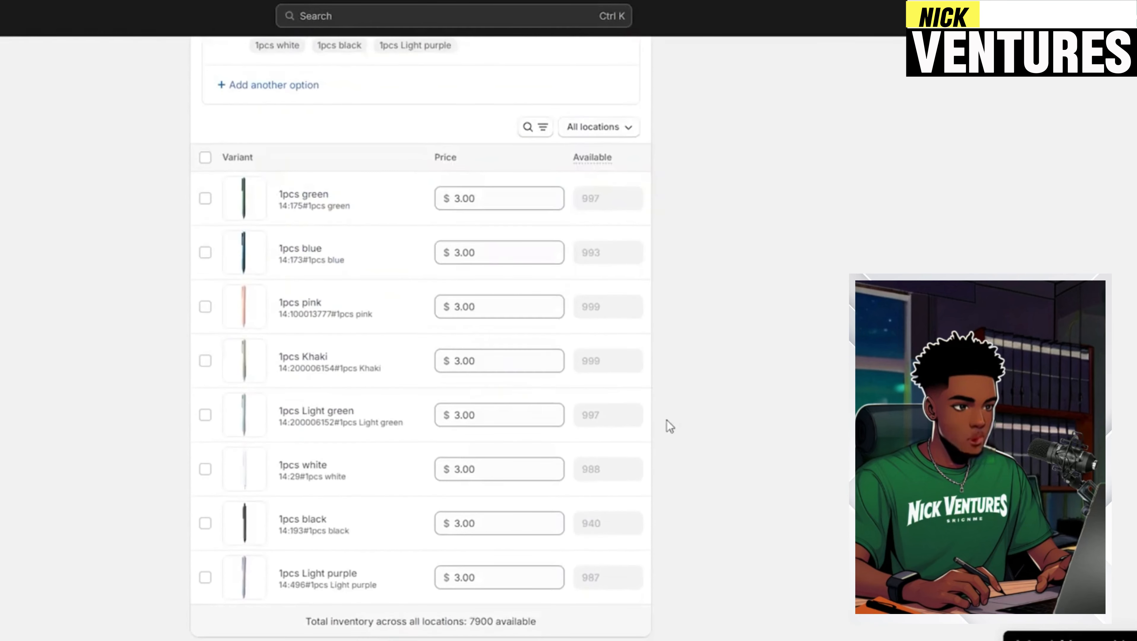
{"action": "scroll", "coordinate": [662, 399], "scroll_direction": "down", "scroll_amount": 1}
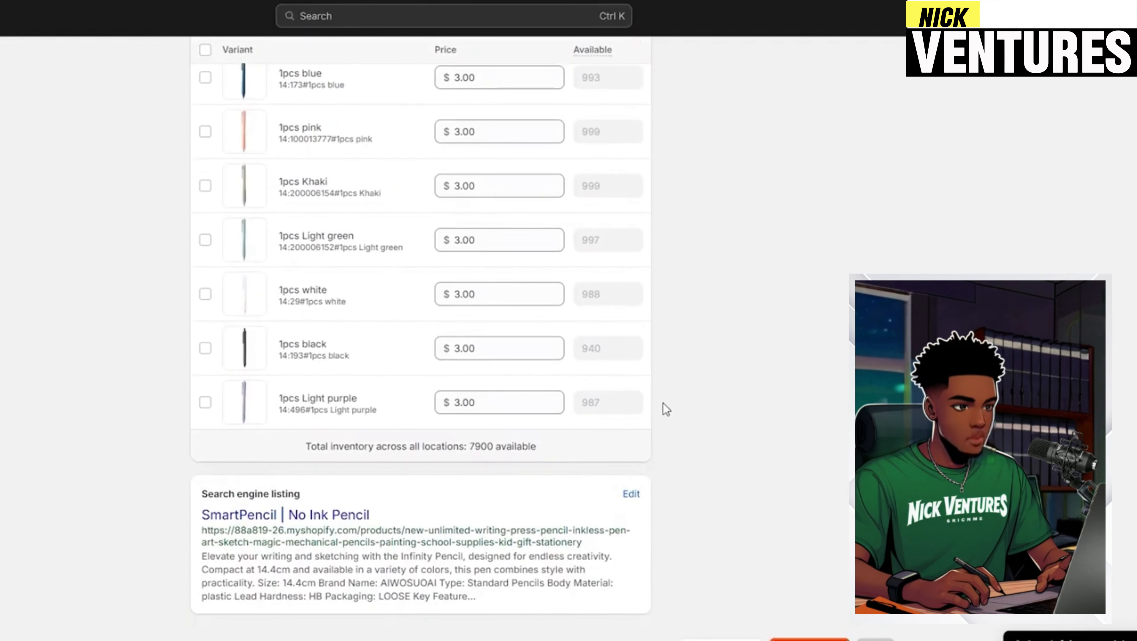
Replace the product part of the URL handle in the search engine listing with "Smartpencil"
{"action": "left_click", "coordinate": [630, 494]}
{"action": "scroll", "coordinate": [651, 467], "scroll_direction": "down", "scroll_amount": 6}
{"action": "left_click", "coordinate": [698, 451]}
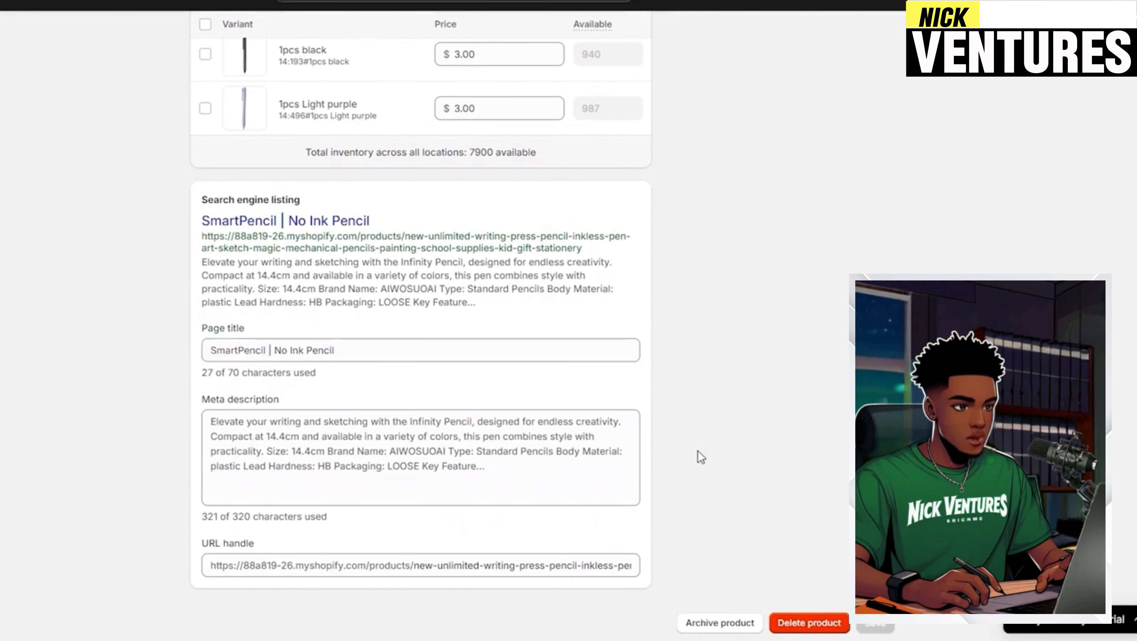
{"action": "left_click", "coordinate": [485, 565]}
{"action": "key", "text": "BackSpace"}
{"action": "left_click_drag", "start_coordinate": [632, 566], "coordinate": [414, 566]}
{"action": "key", "text": "BackSpace"}
{"action": "left_click_drag", "start_coordinate": [536, 554], "coordinate": [413, 553]}
{"action": "type", "text": "Smartpencil"}
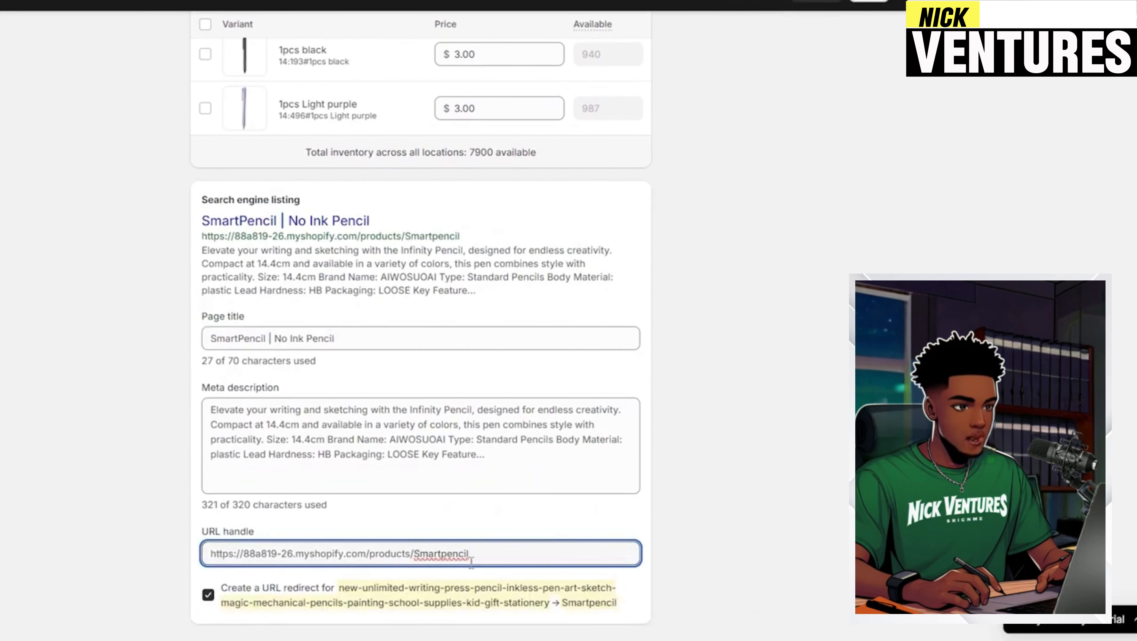
{"action": "left_click", "coordinate": [661, 539]}
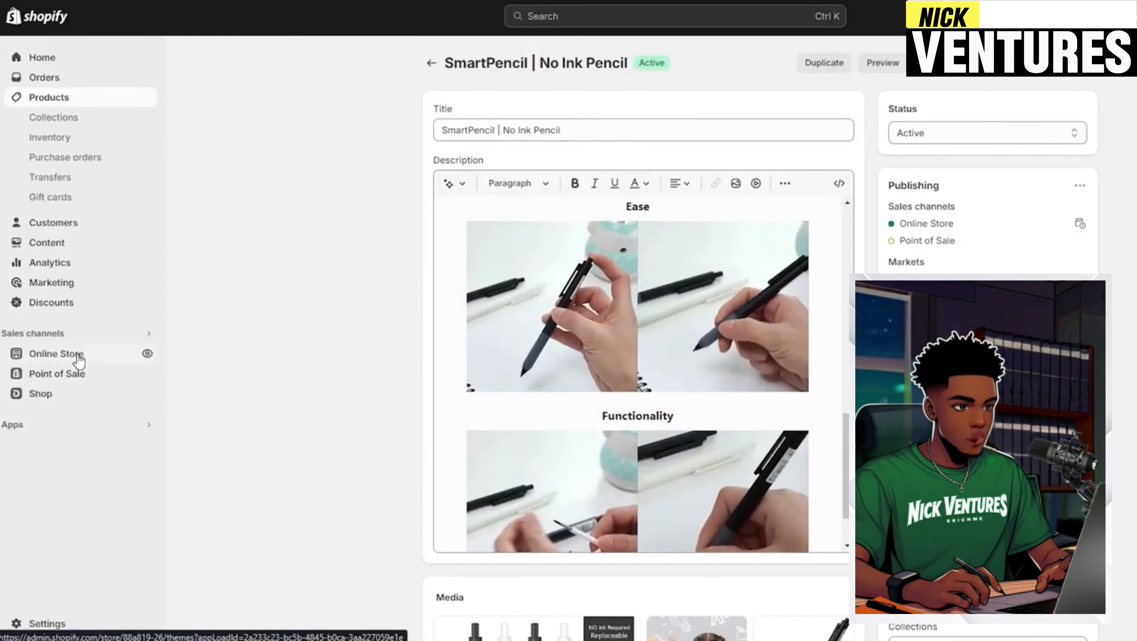
Go to the online store's Sense theme editor and open the Default product template in the mobile preview
{"action": "left_click", "coordinate": [77, 356]}
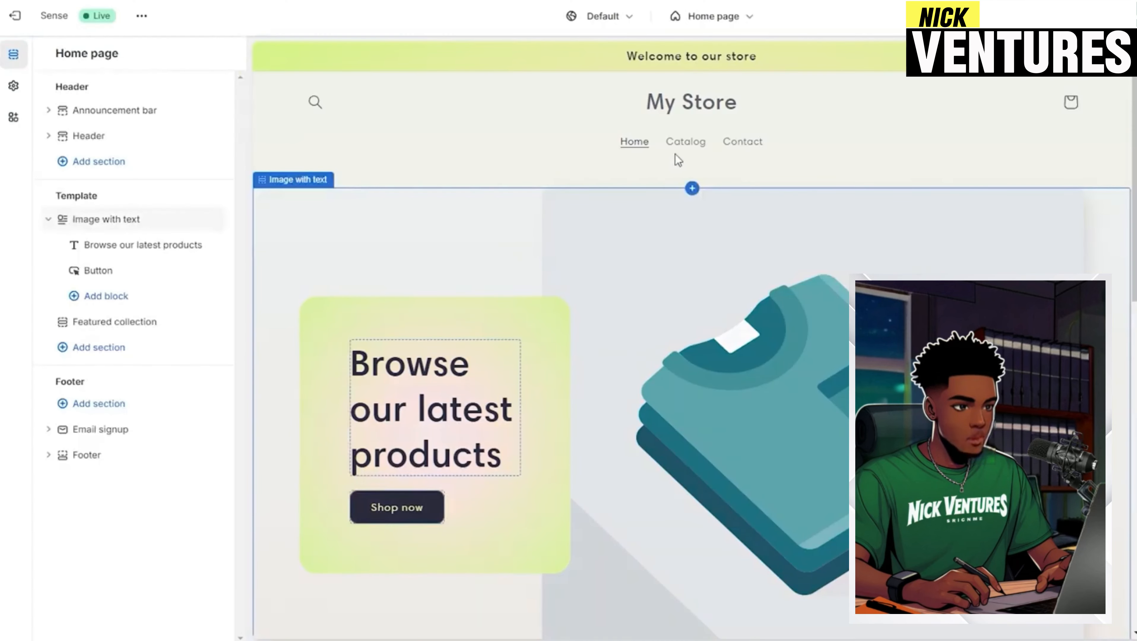
{"action": "left_click", "coordinate": [732, 20]}
{"action": "left_click", "coordinate": [754, 117]}
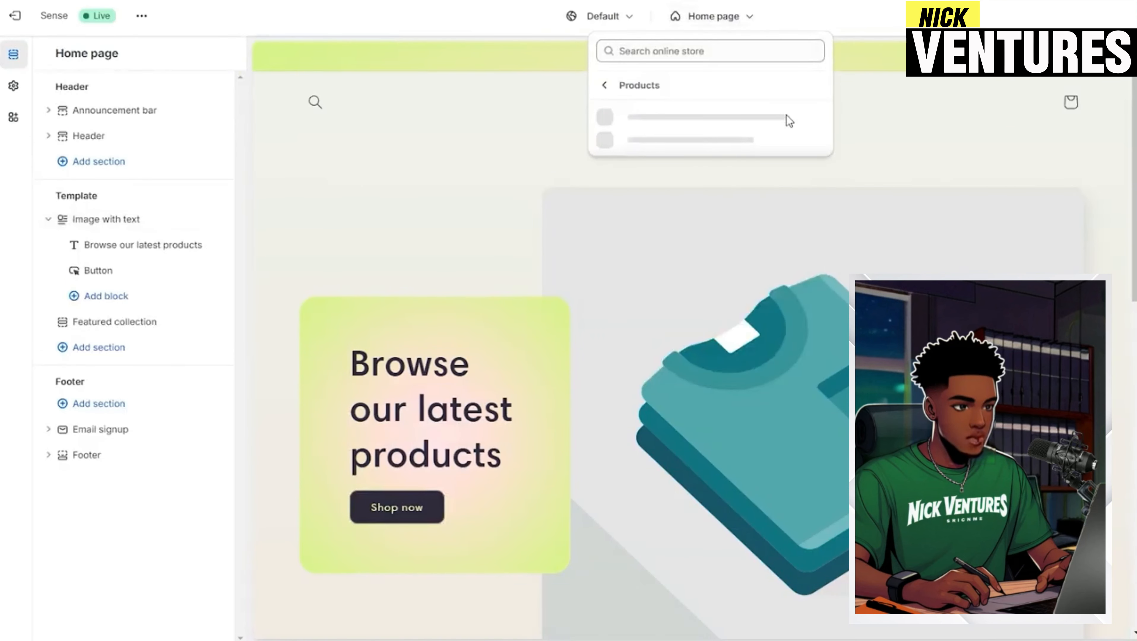
{"action": "left_click", "coordinate": [777, 135]}
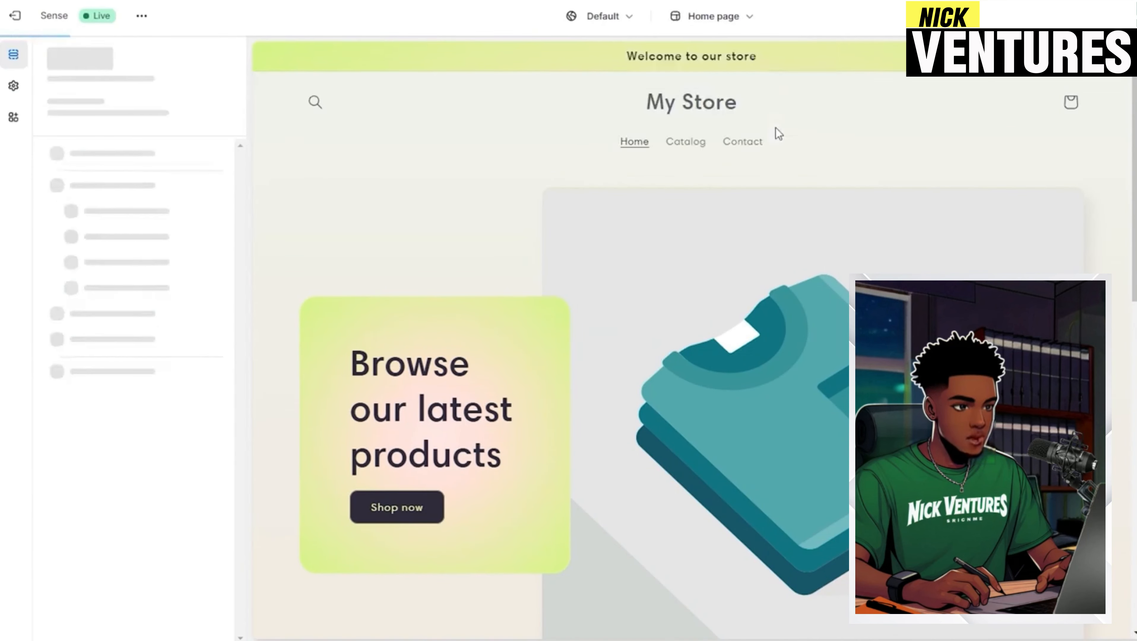
{"action": "left_click", "coordinate": [1026, 16]}
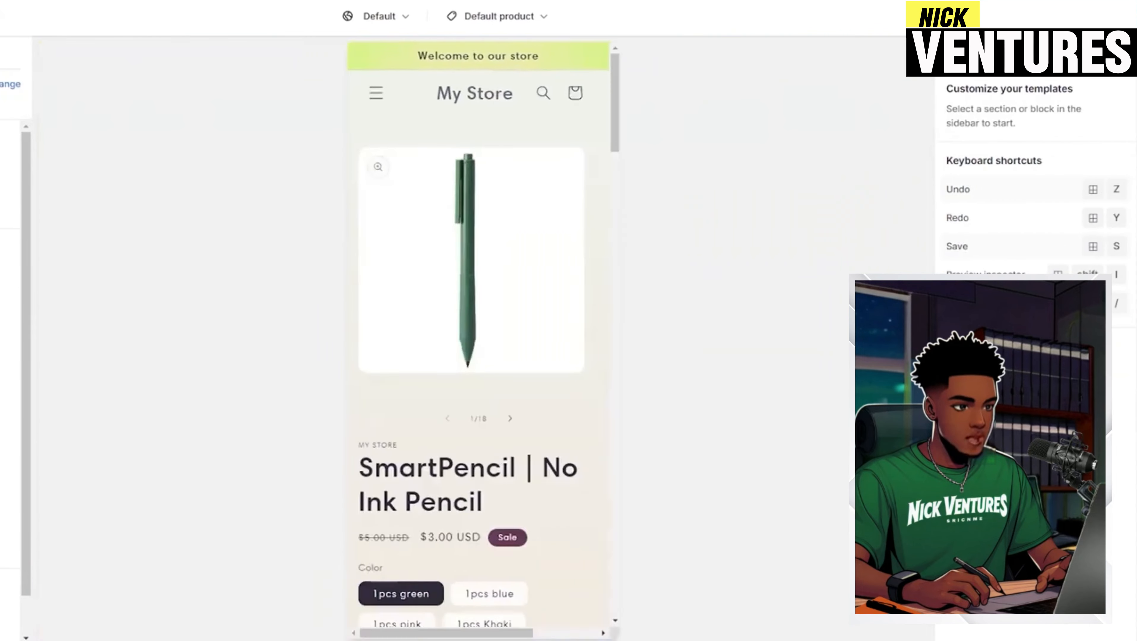
Look over the SmartPencil product page in the mobile preview, from the images down to the description
{"action": "scroll", "coordinate": [595, 251], "scroll_direction": "down", "scroll_amount": 10}
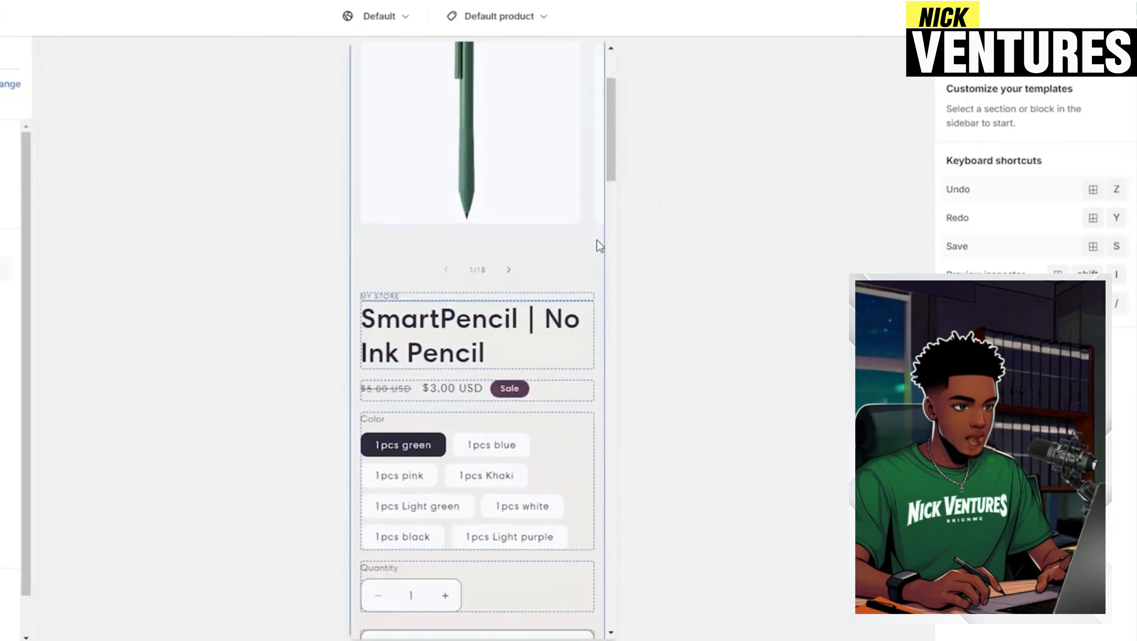
{"action": "scroll", "coordinate": [582, 407], "scroll_direction": "down", "scroll_amount": 12}
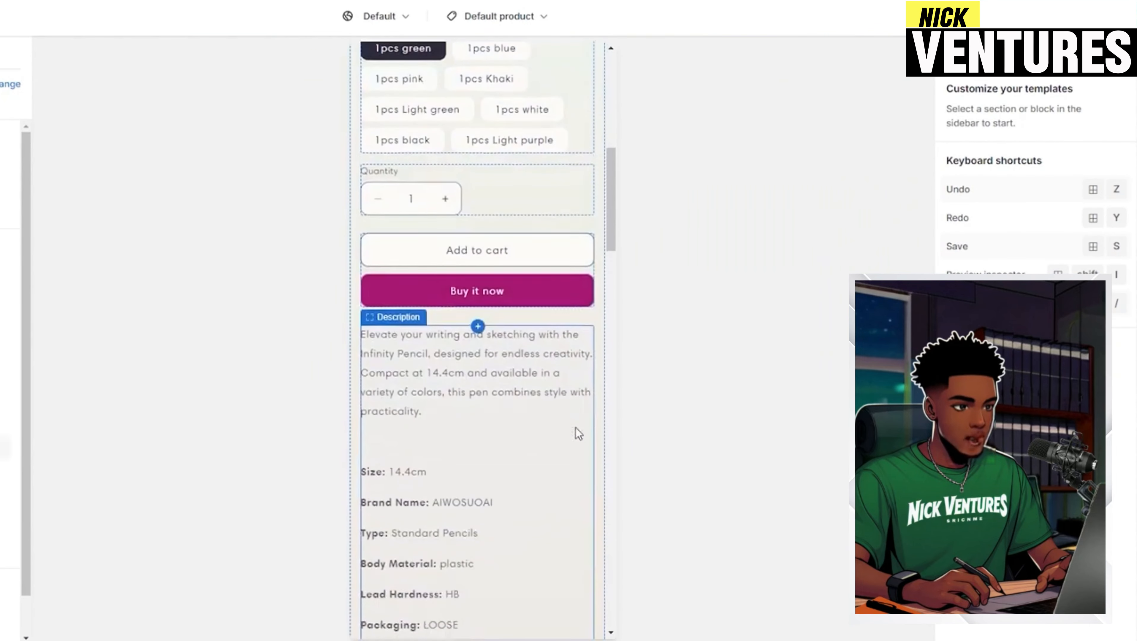
{"action": "scroll", "coordinate": [580, 418], "scroll_direction": "down", "scroll_amount": 4}
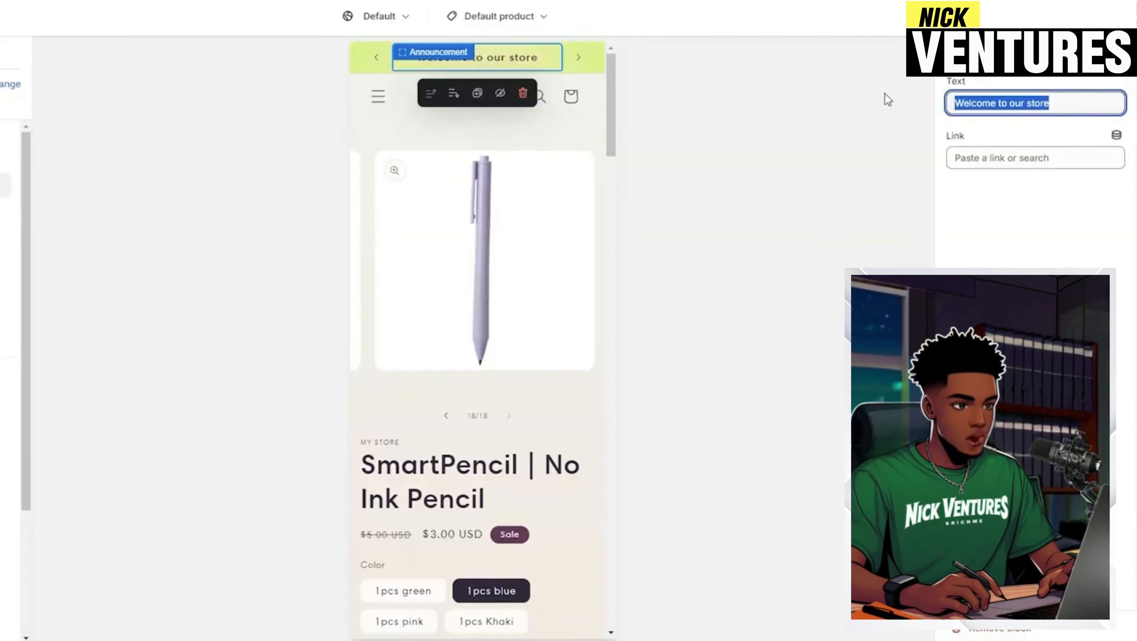
Change the announcement text to "Only This WEEK: 50% OFF and FREE Shipping"
{"action": "type", "text": "Only This We"}
{"action": "key", "text": "BackSpace"}
{"action": "key", "text": "BackSpace"}
{"action": "type", "text": "WEE"}
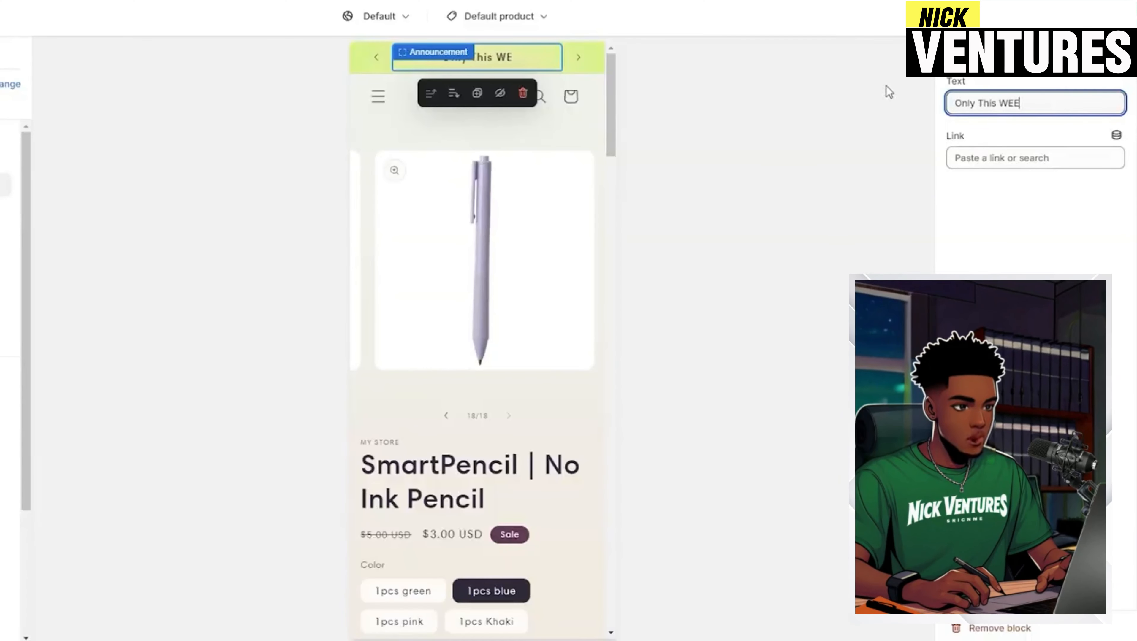
{"action": "type", "text": "K: 50% OFF"}
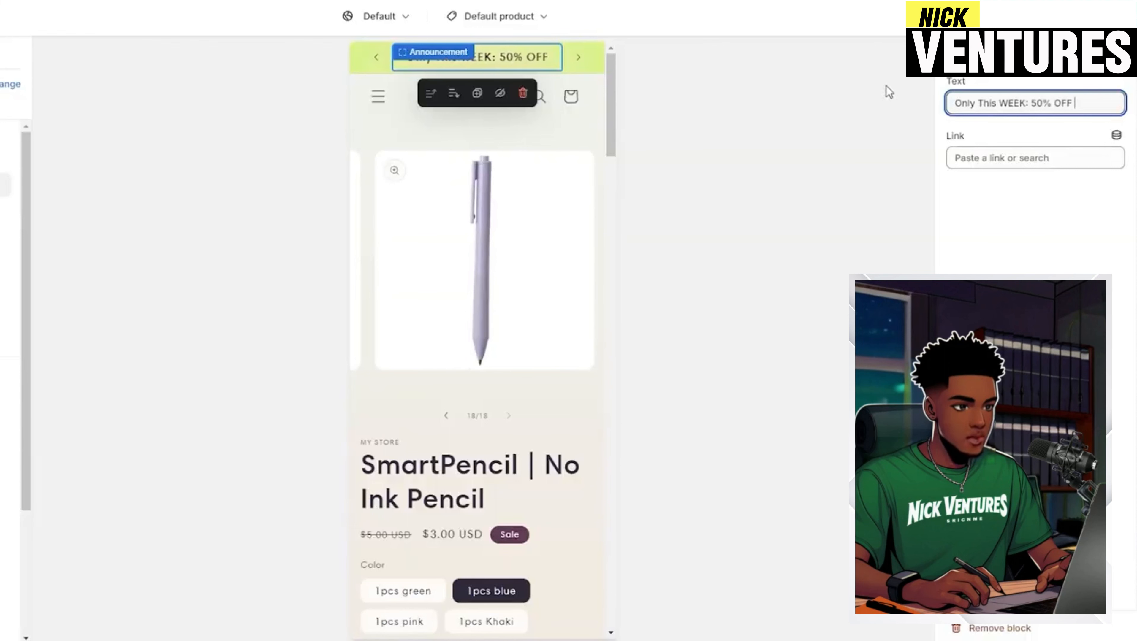
{"action": "type", "text": " s"}
{"action": "key", "text": "BackSpace"}
{"action": "type", "text": "and FREE Shipp"}
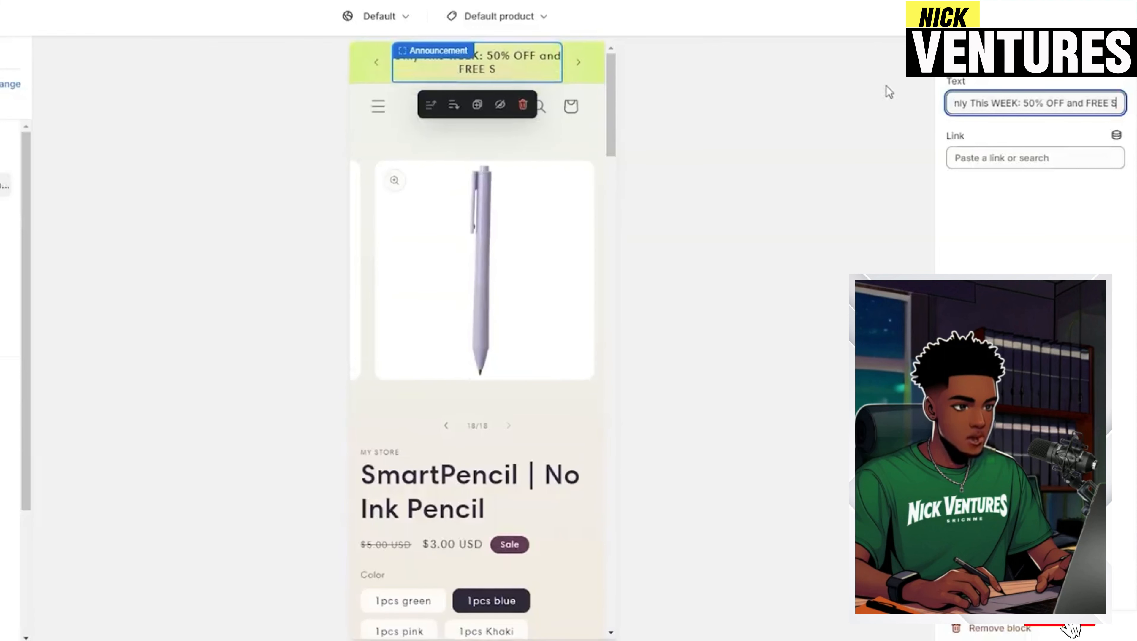
{"action": "type", "text": "ing"}
{"action": "left_click", "coordinate": [904, 142]}
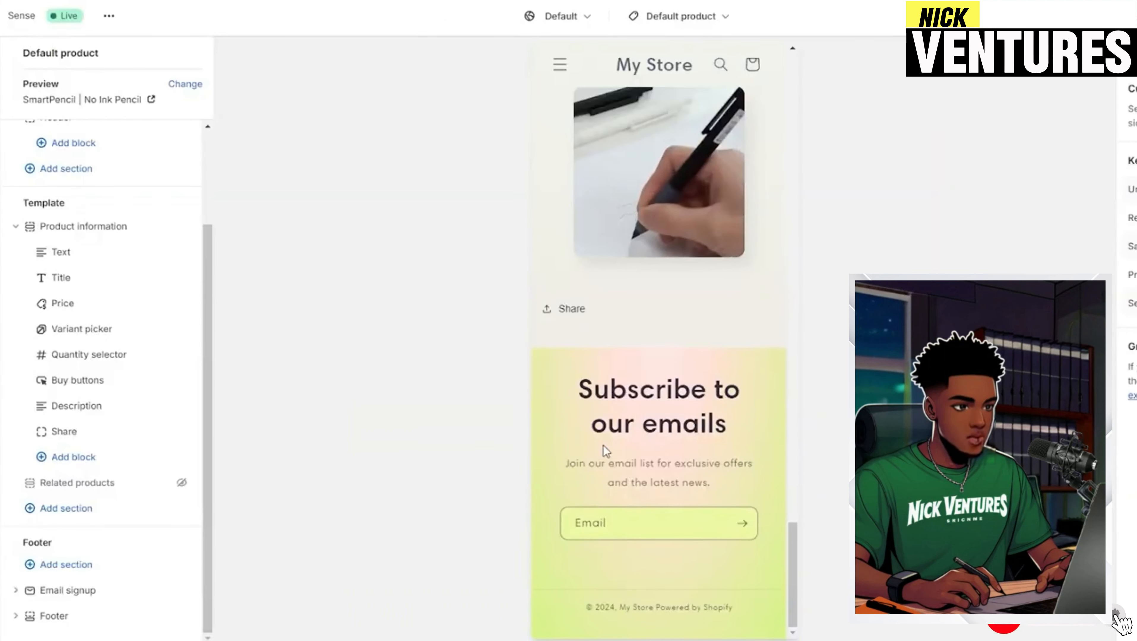
Add a Collapsible content section to the Default product template below Related products
{"action": "left_click", "coordinate": [94, 509]}
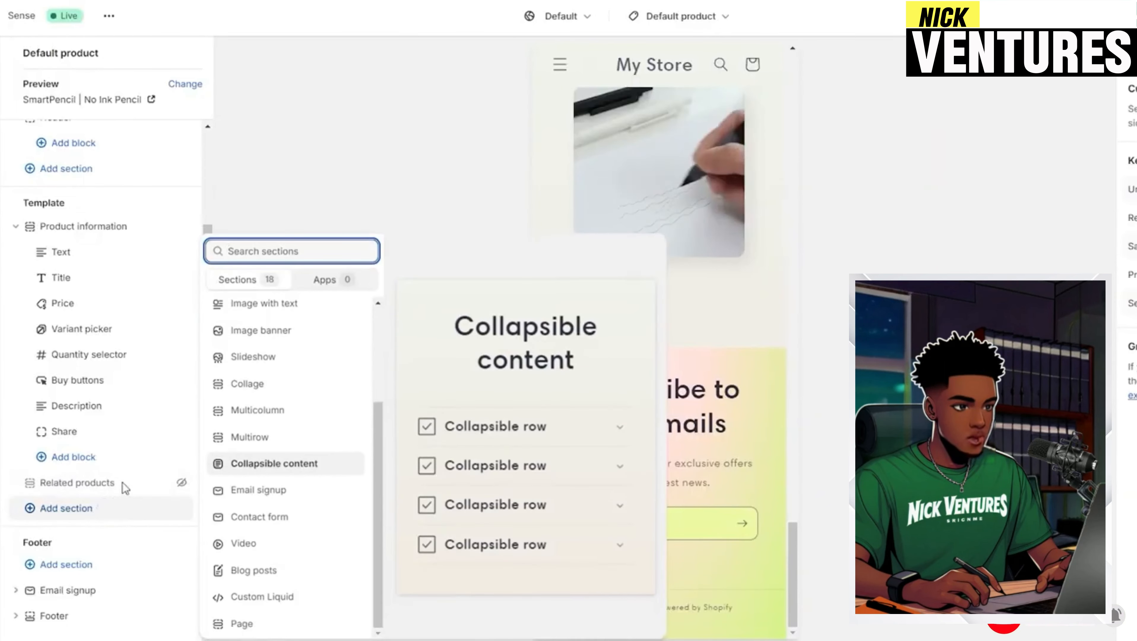
{"action": "left_click", "coordinate": [284, 464]}
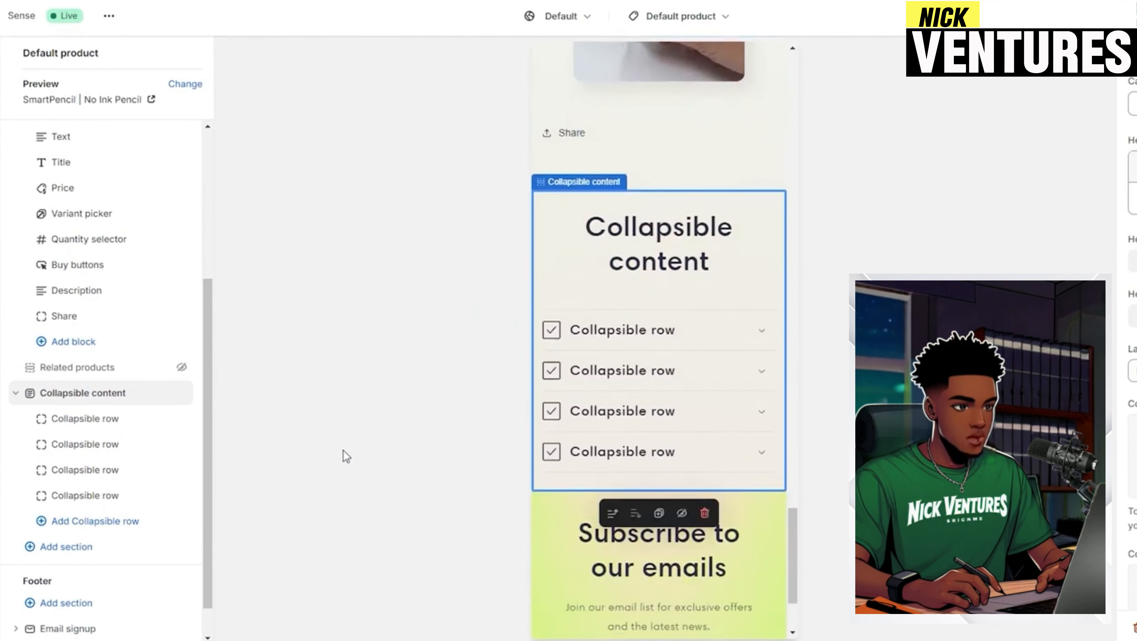
Set the first collapsible row's heading to "FAQ" and its icon to Question mark
{"action": "left_click", "coordinate": [633, 333]}
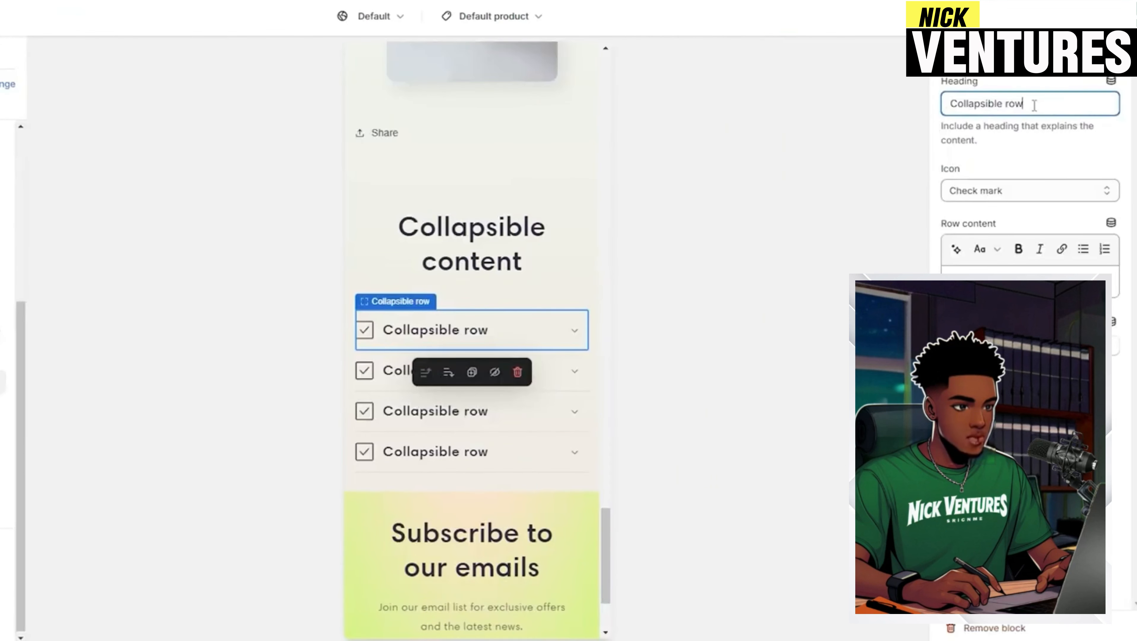
{"action": "triple_click", "coordinate": [1032, 105]}
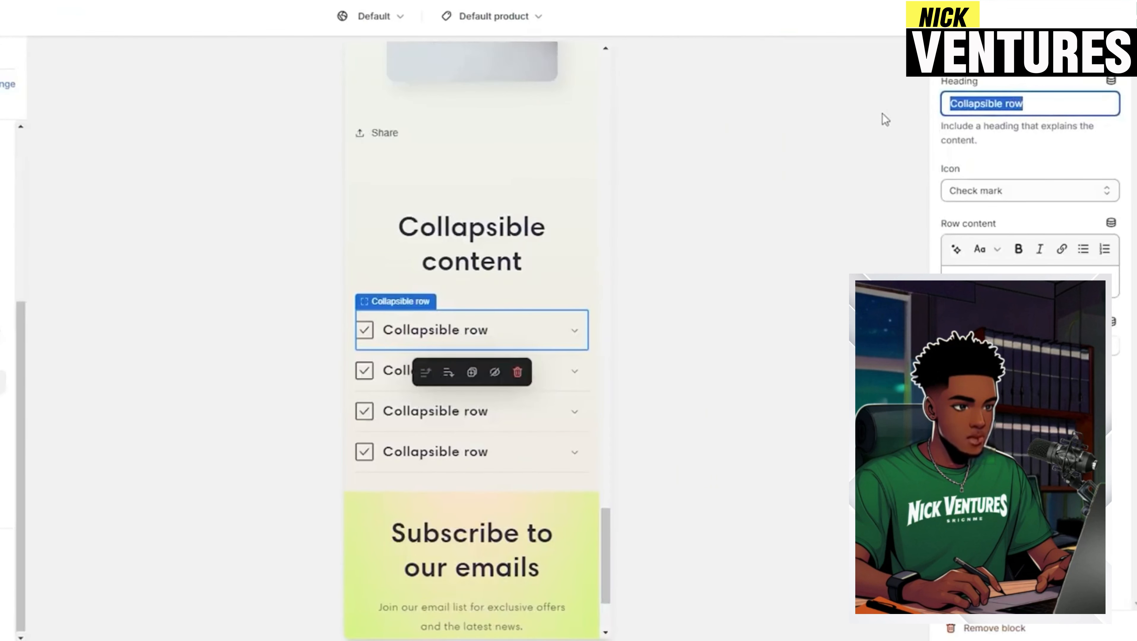
{"action": "type", "text": "FAQ"}
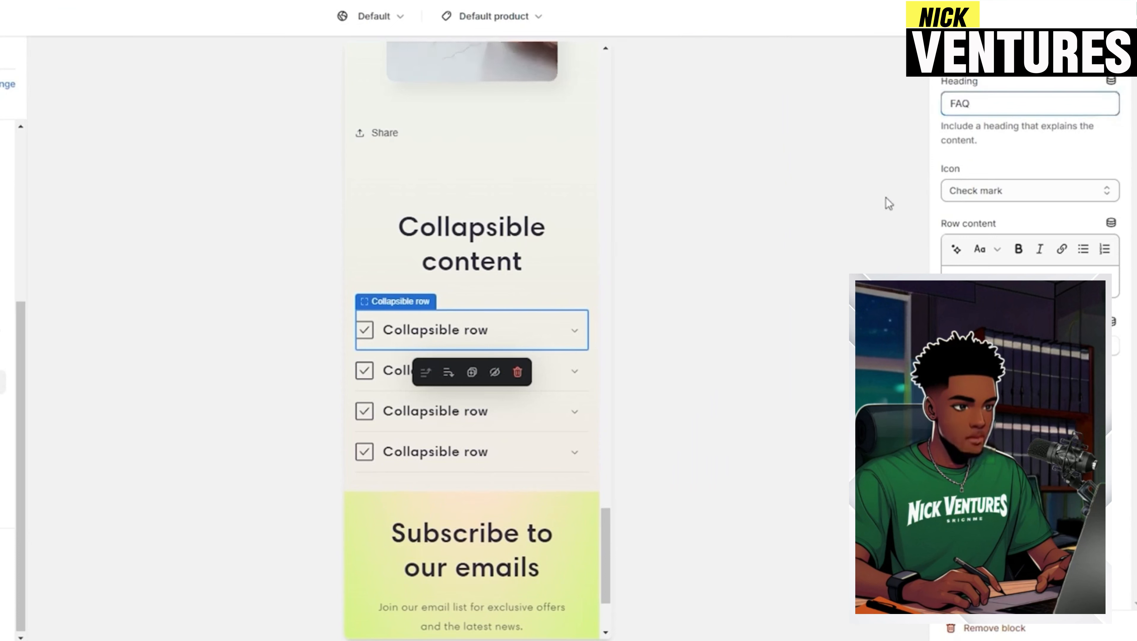
{"action": "left_click", "coordinate": [1001, 187]}
{"action": "scroll", "coordinate": [1002, 188], "scroll_direction": "down", "scroll_amount": 3}
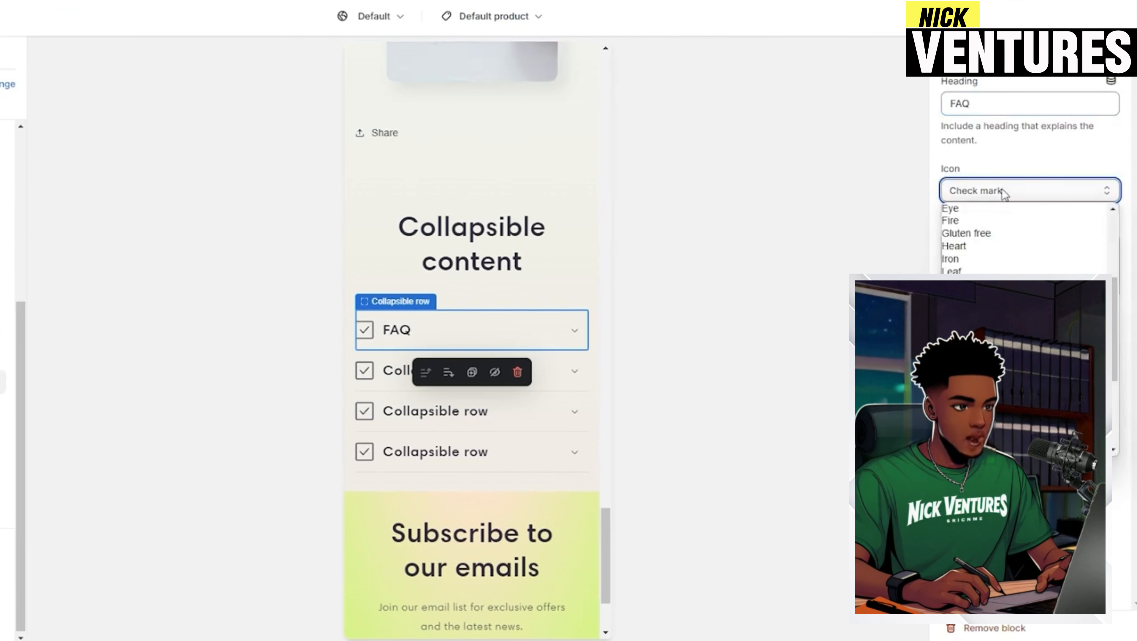
{"action": "left_click", "coordinate": [1010, 404]}
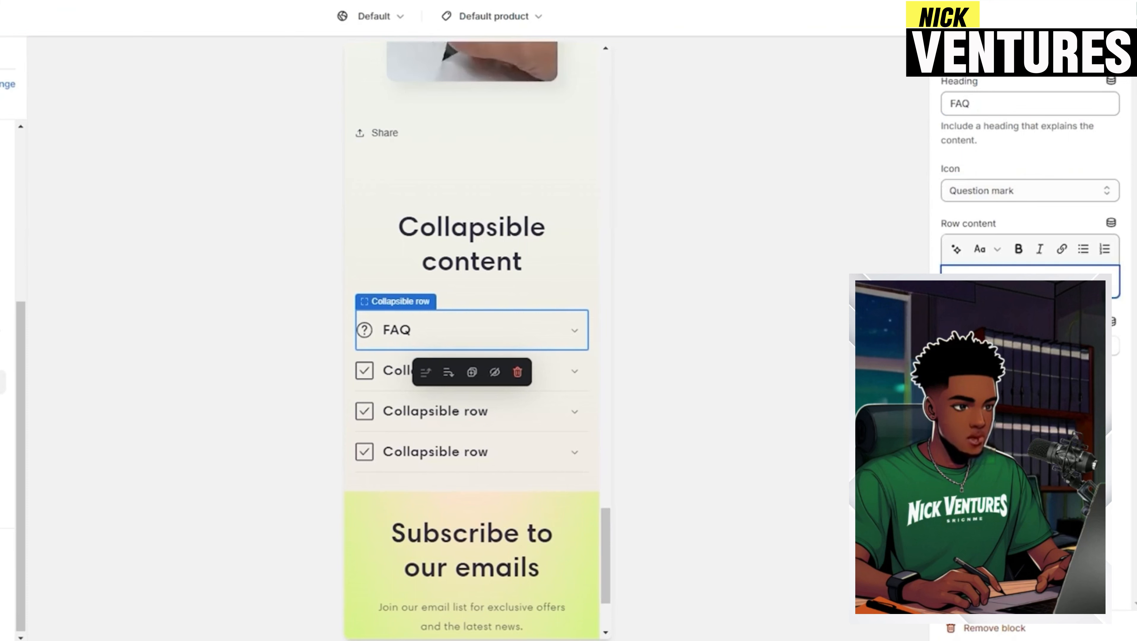
Set the second collapsible row's heading to "Product Information" with a ruler icon and look over the finished collapsible rows
{"action": "left_click", "coordinate": [400, 382]}
{"action": "triple_click", "coordinate": [1028, 102]}
{"action": "type", "text": "Product Information"}
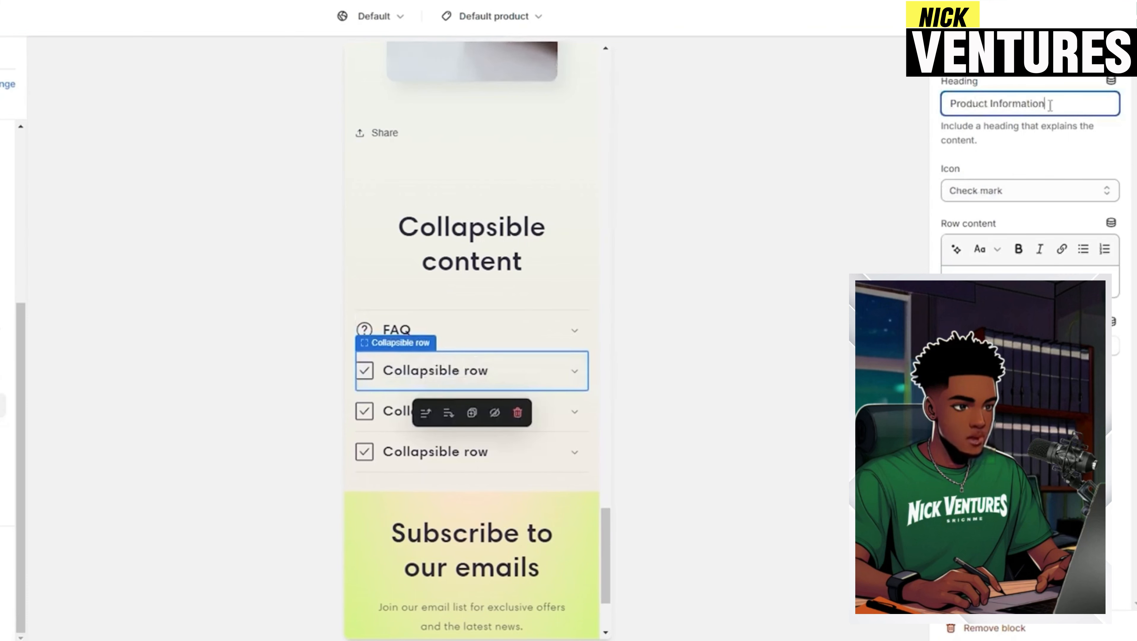
{"action": "left_click", "coordinate": [1030, 196]}
{"action": "scroll", "coordinate": [1010, 247], "scroll_direction": "down", "scroll_amount": 5}
{"action": "left_click", "coordinate": [988, 315]}
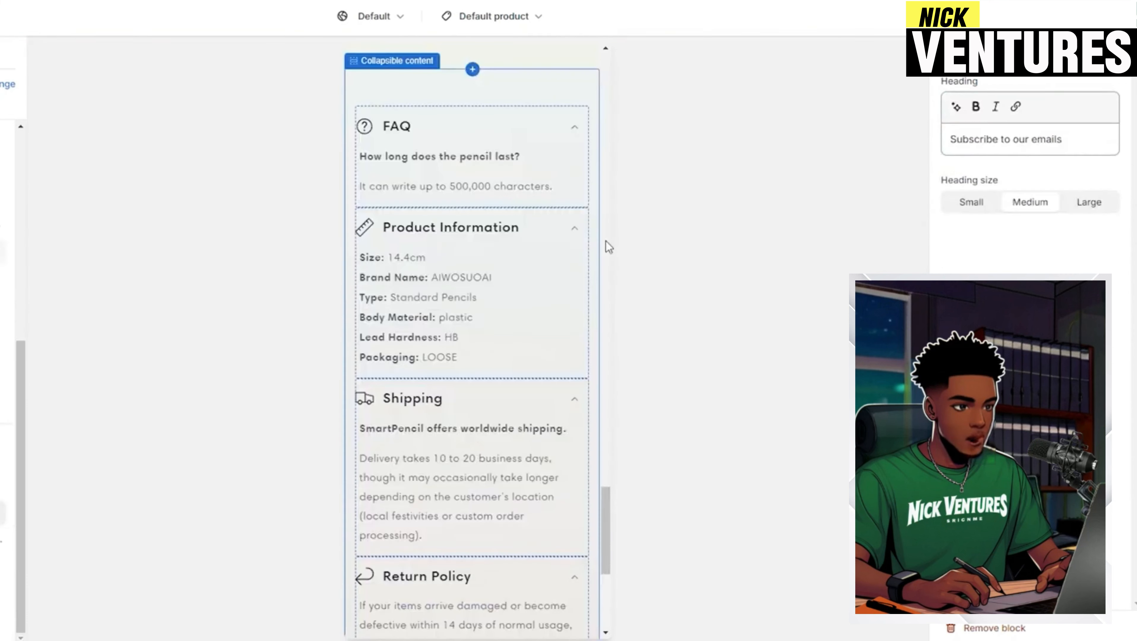
{"action": "scroll", "coordinate": [611, 255], "scroll_direction": "down", "scroll_amount": 4}
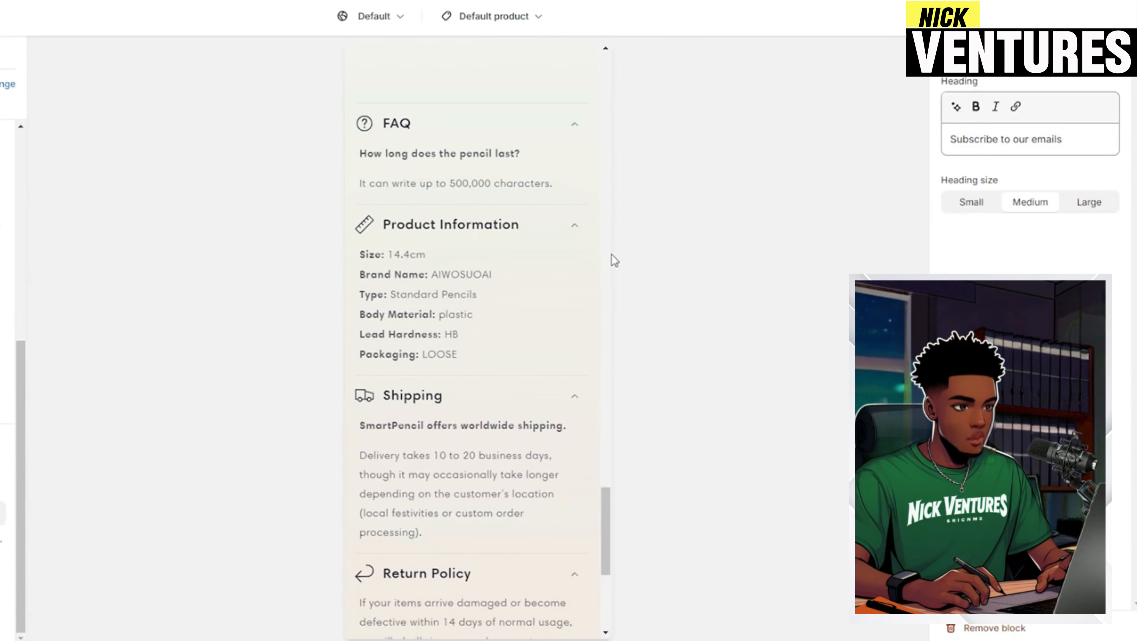
{"action": "scroll", "coordinate": [610, 259], "scroll_direction": "up", "scroll_amount": 6}
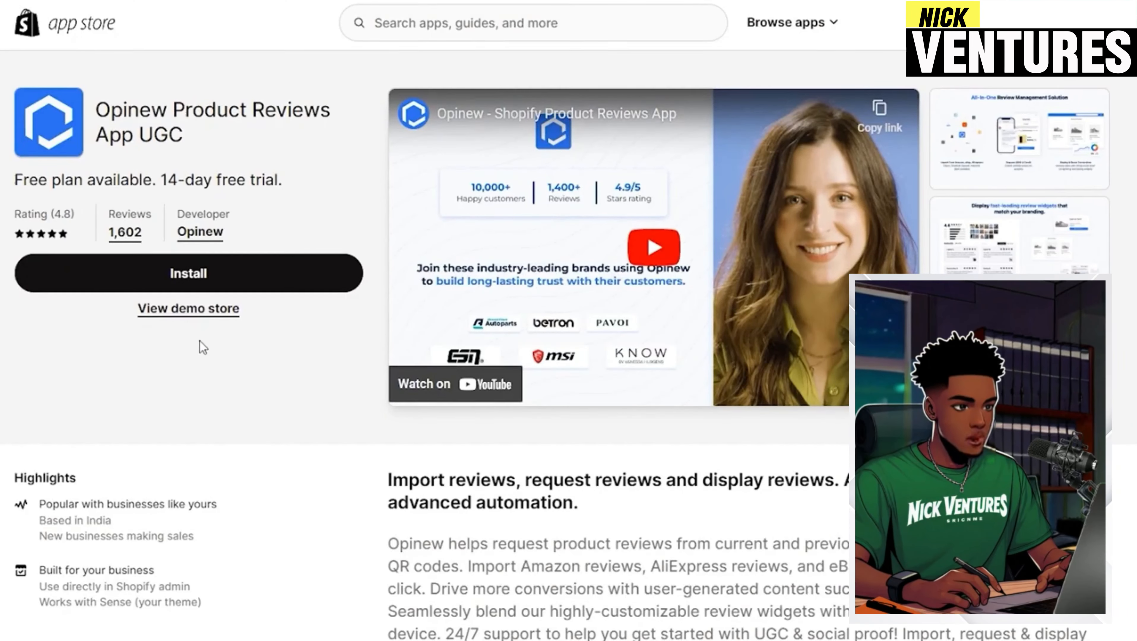
Install the Opinew Product Reviews App from the Shopify App Store and open it from the store's apps
{"action": "left_click", "coordinate": [194, 275]}
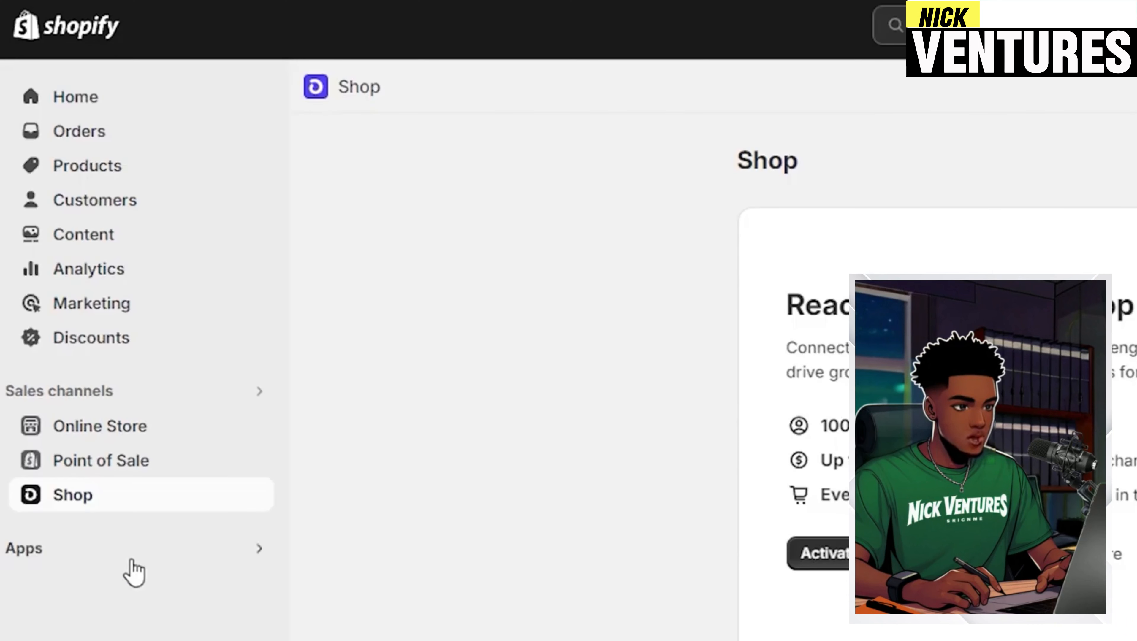
{"action": "left_click", "coordinate": [144, 551]}
{"action": "type", "text": "Opinew"}
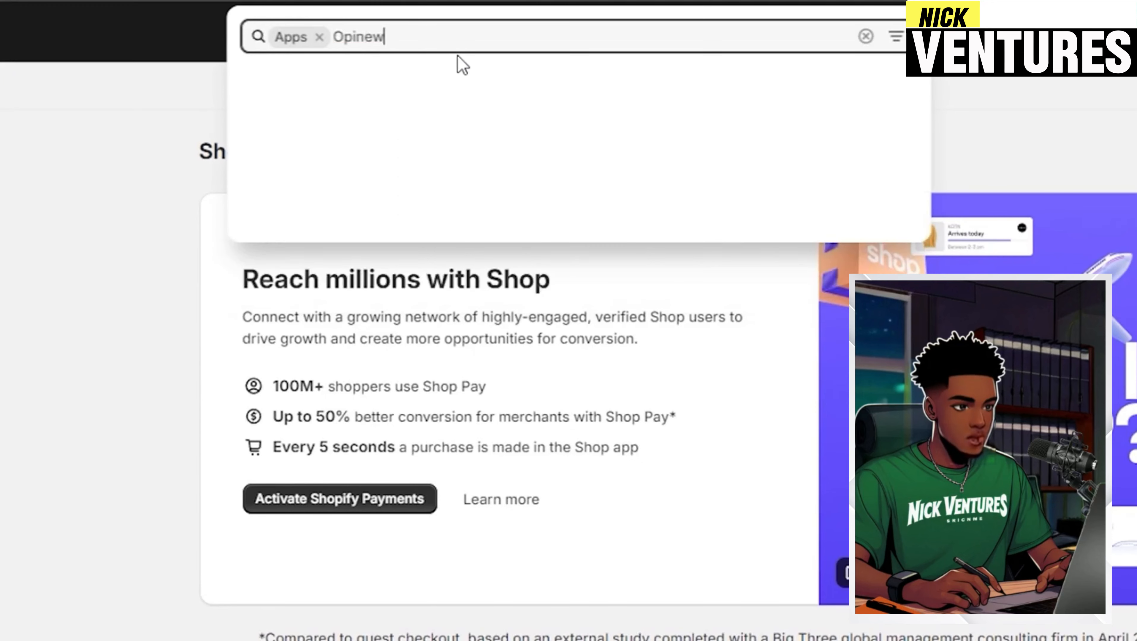
{"action": "left_click", "coordinate": [456, 90]}
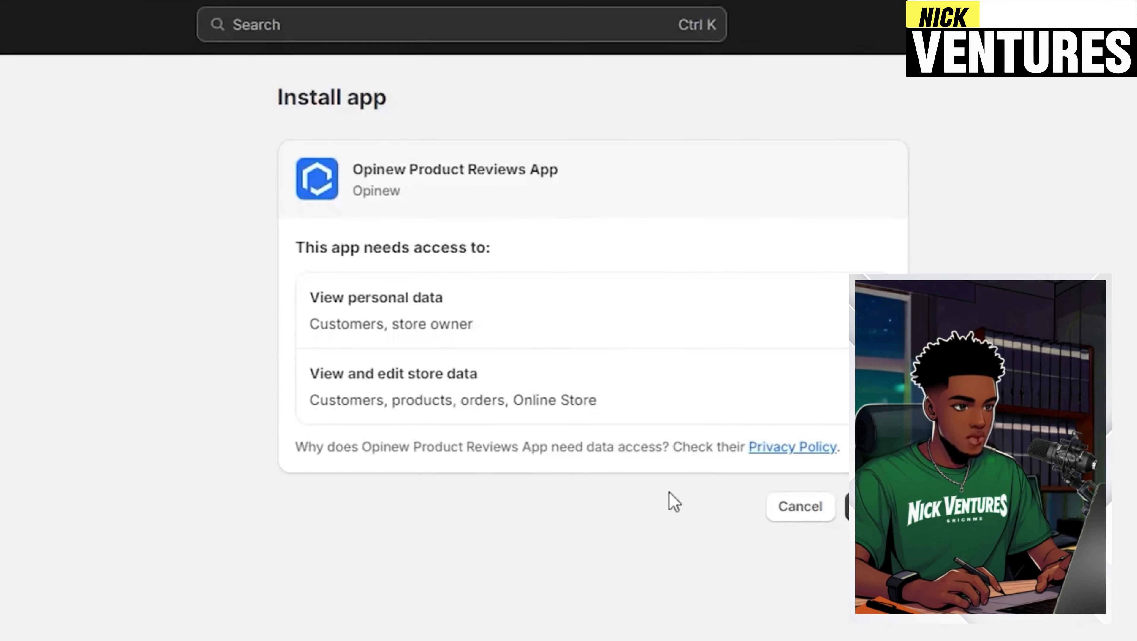
{"action": "left_click", "coordinate": [876, 507]}
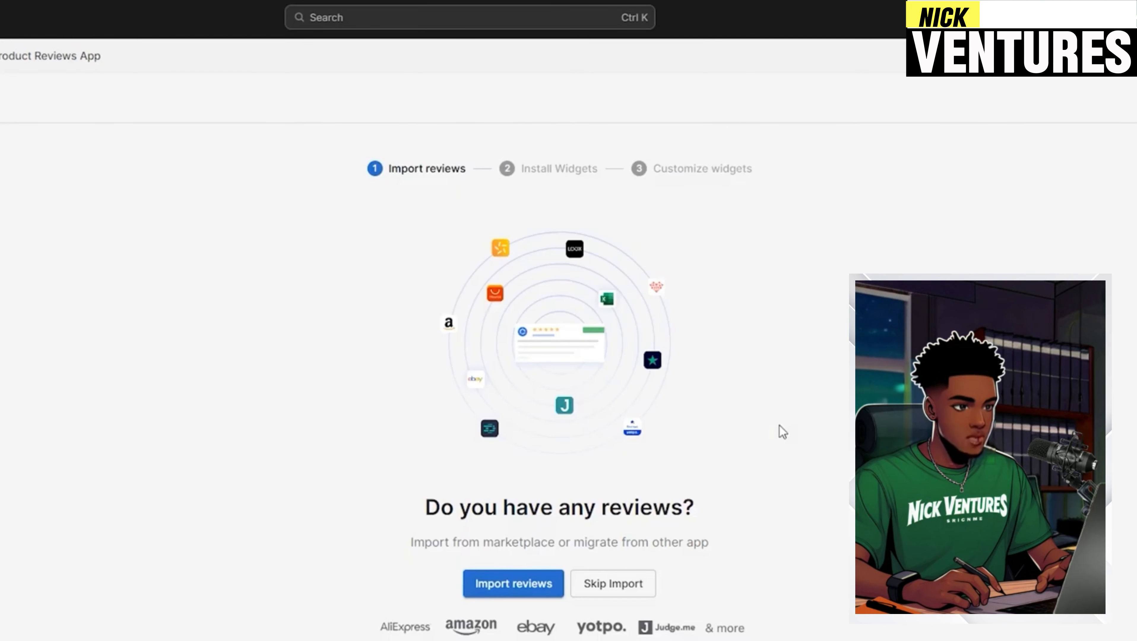
Start a marketplace review import and choose the SmartPencil | No Ink Pencil product by searching for "Smart"
{"action": "scroll", "coordinate": [779, 429], "scroll_direction": "down", "scroll_amount": 1}
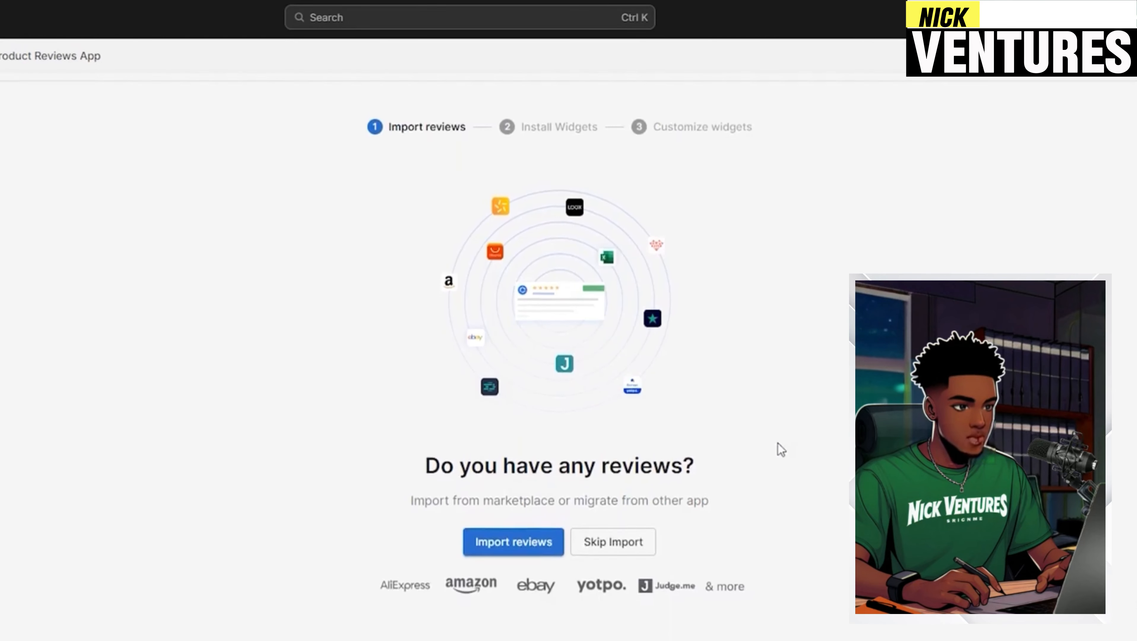
{"action": "scroll", "coordinate": [779, 452], "scroll_direction": "up", "scroll_amount": 1}
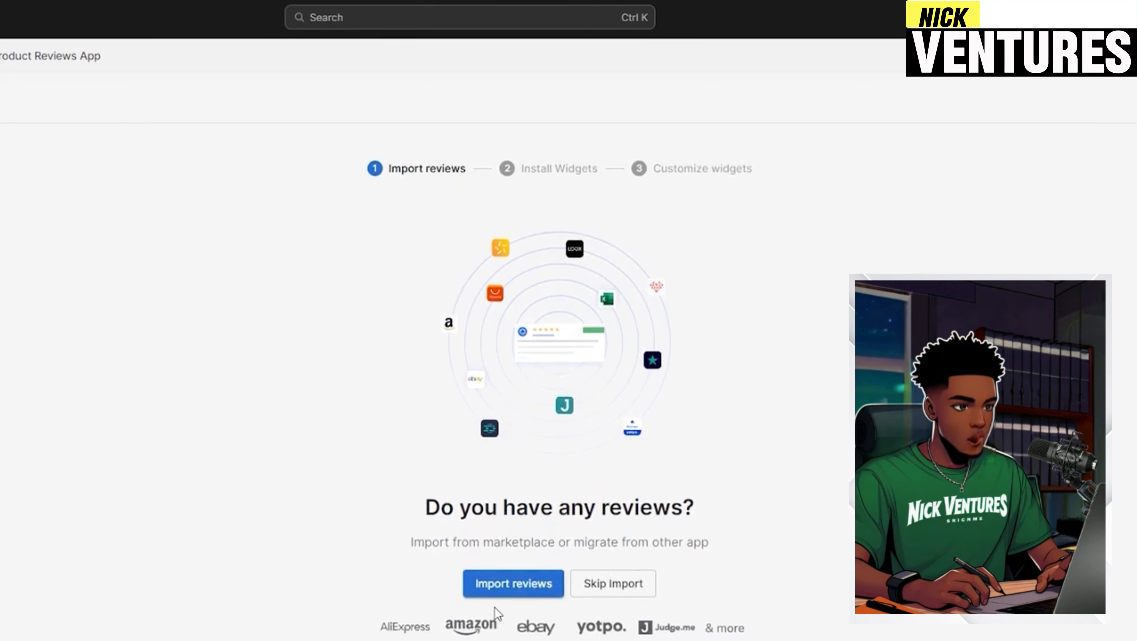
{"action": "left_click", "coordinate": [533, 596]}
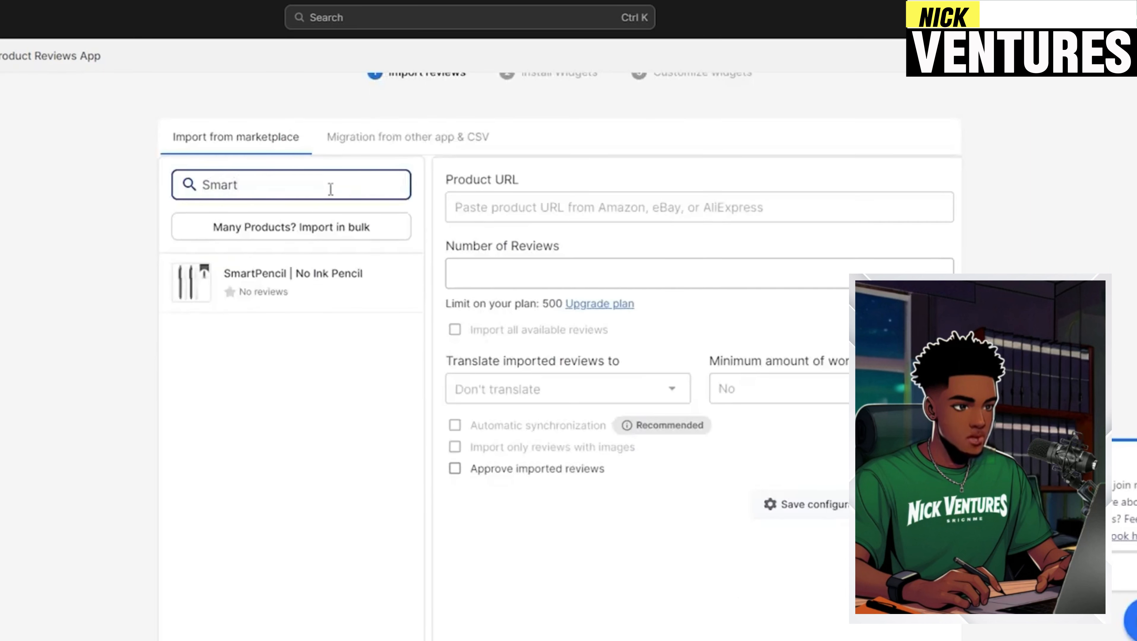
{"action": "left_click", "coordinate": [323, 282]}
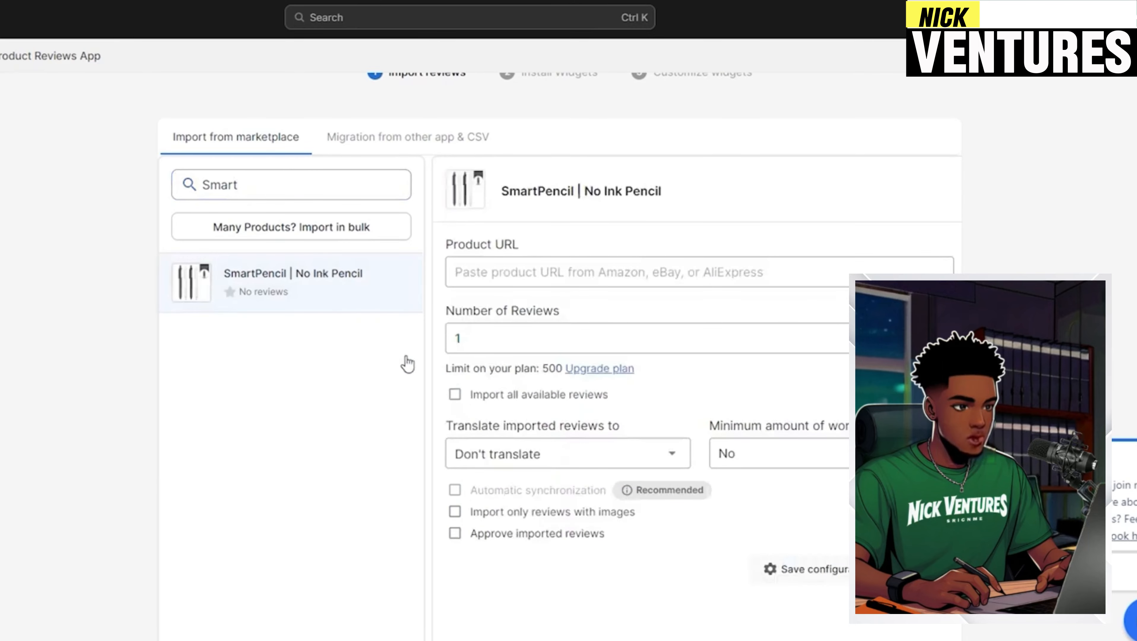
Import 100 reviews for SmartPencil from its AliExpress product URL, with imported reviews approved
{"action": "scroll", "coordinate": [424, 377], "scroll_direction": "down", "scroll_amount": 2}
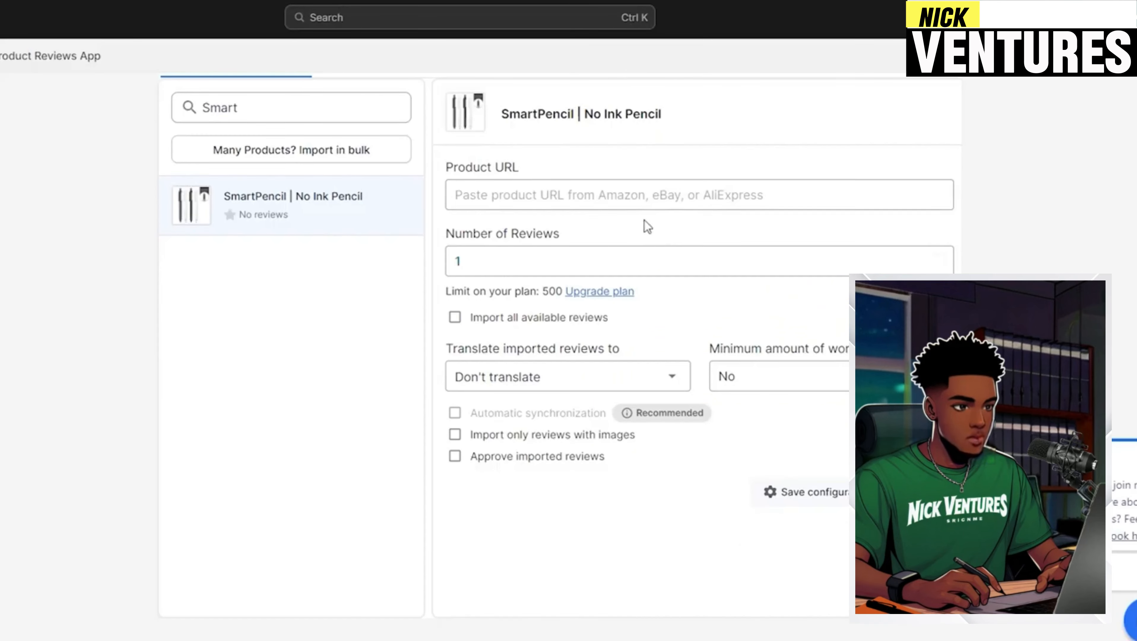
{"action": "left_click", "coordinate": [642, 202]}
{"action": "key", "text": "ctrl+v"}
{"action": "left_click", "coordinate": [521, 392]}
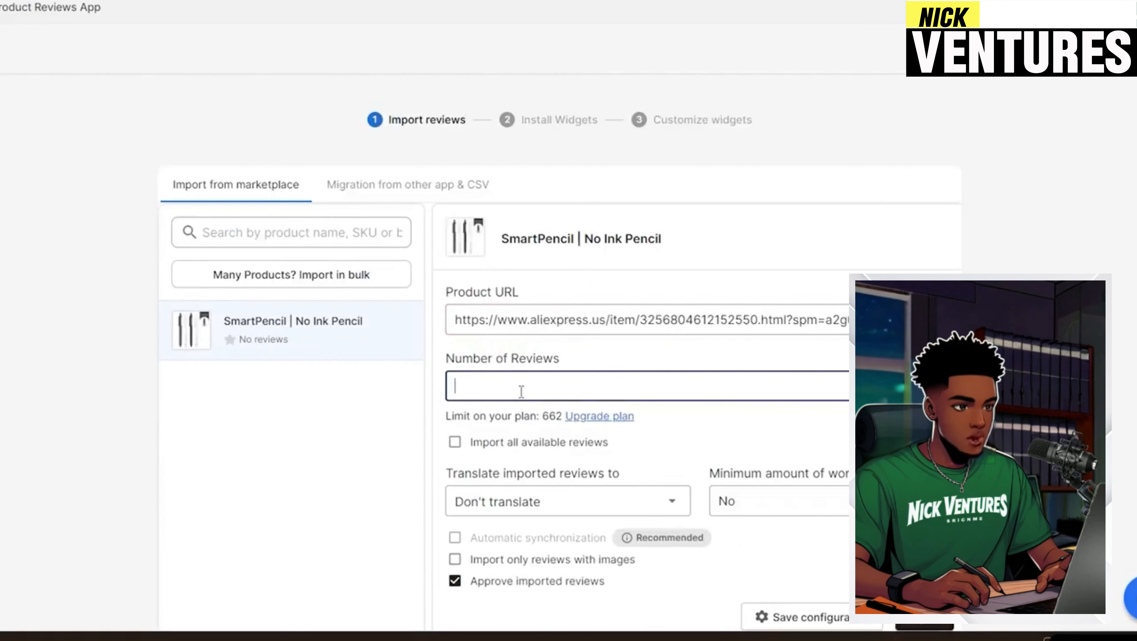
{"action": "left_click", "coordinate": [752, 435]}
{"action": "scroll", "coordinate": [628, 440], "scroll_direction": "down", "scroll_amount": 2}
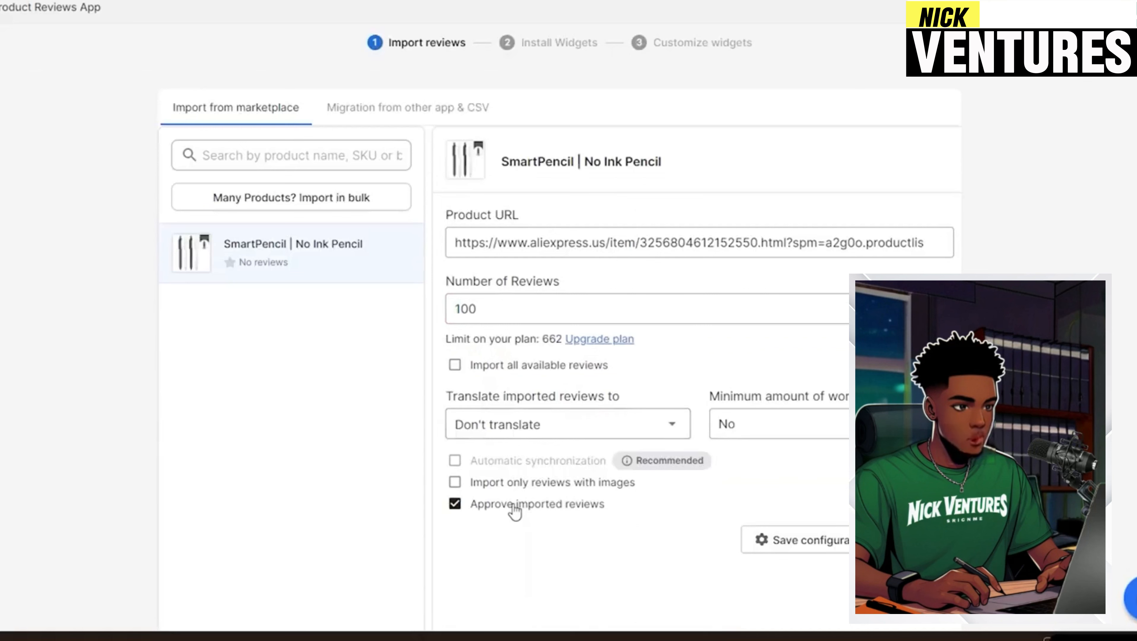
{"action": "scroll", "coordinate": [670, 510], "scroll_direction": "down", "scroll_amount": 2}
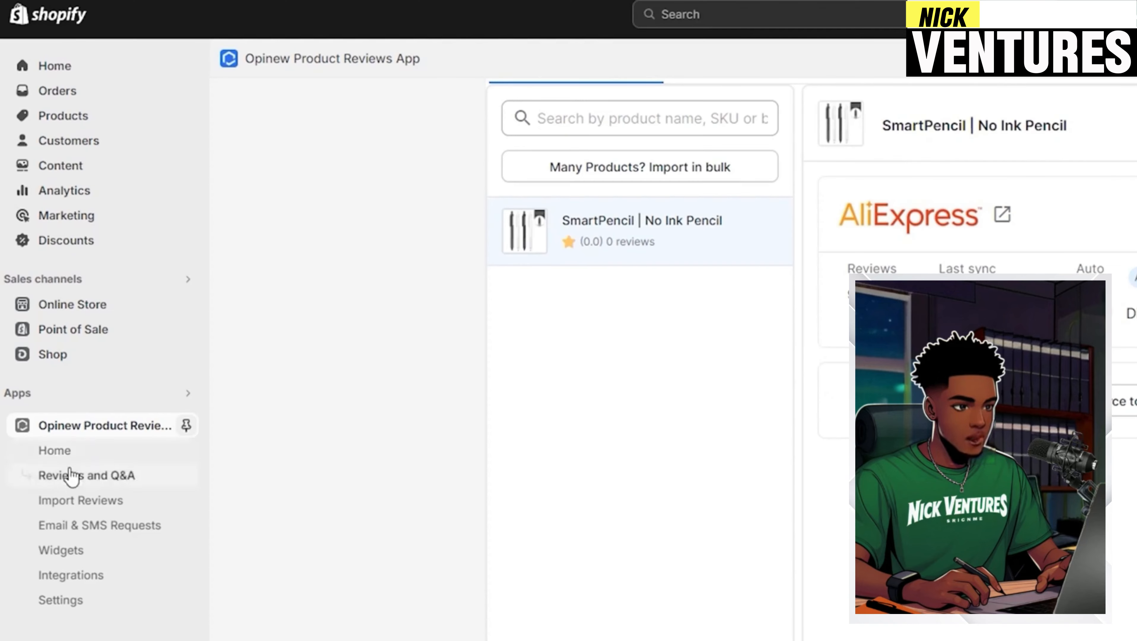
Look over the imported SmartPencil reviews in the app's Reviews and Q&A list
{"action": "left_click", "coordinate": [76, 480]}
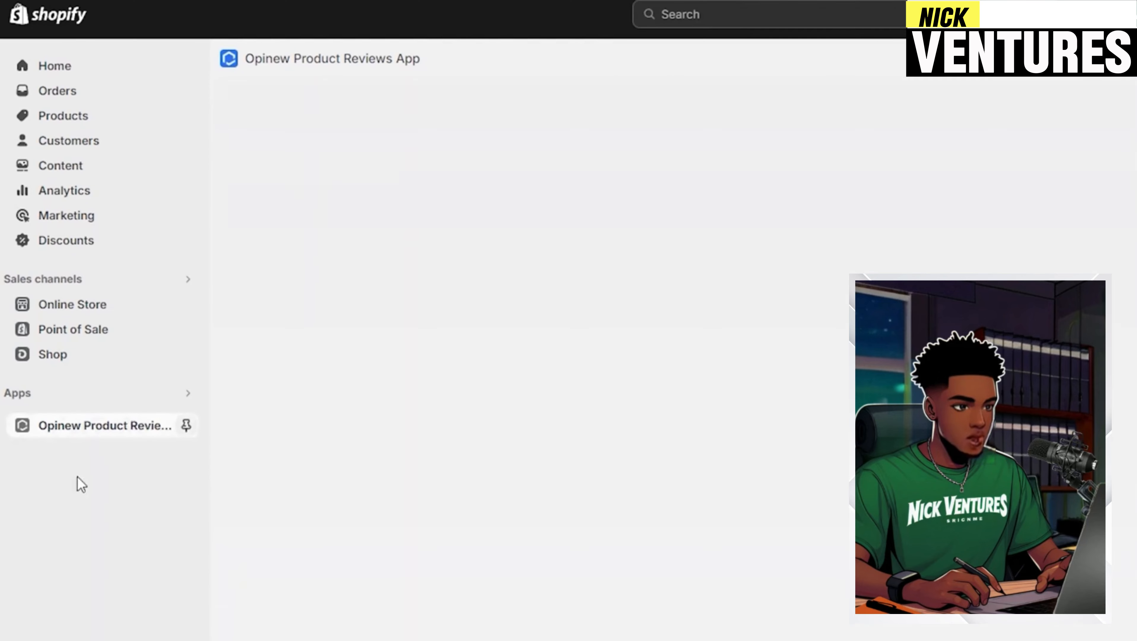
{"action": "scroll", "coordinate": [674, 377], "scroll_direction": "down", "scroll_amount": 15}
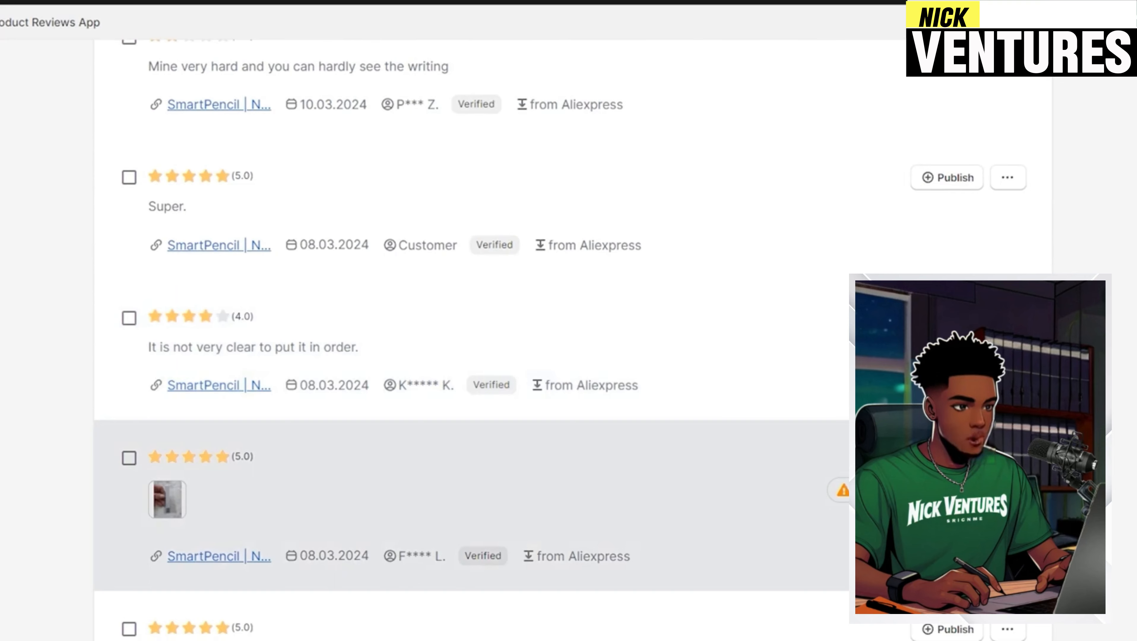
{"action": "scroll", "coordinate": [673, 378], "scroll_direction": "down", "scroll_amount": 4}
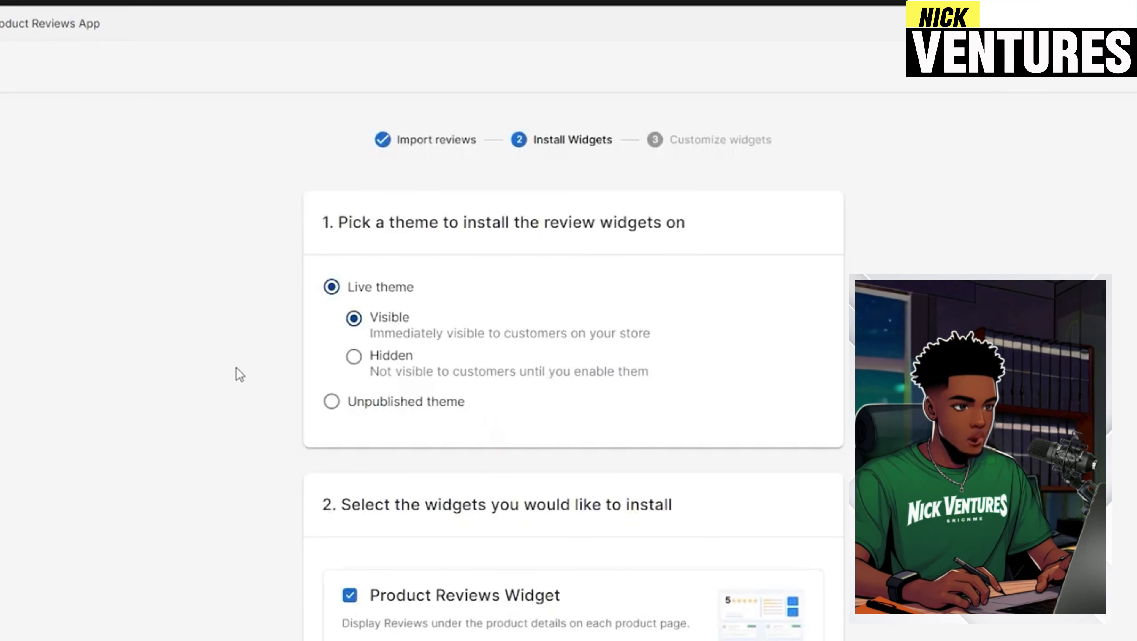
Install the Product Reviews Widget, Product Stars and Collection Stars on the live theme, visible to customers
{"action": "scroll", "coordinate": [413, 252], "scroll_direction": "down", "scroll_amount": 2}
{"action": "scroll", "coordinate": [455, 294], "scroll_direction": "down", "scroll_amount": 7}
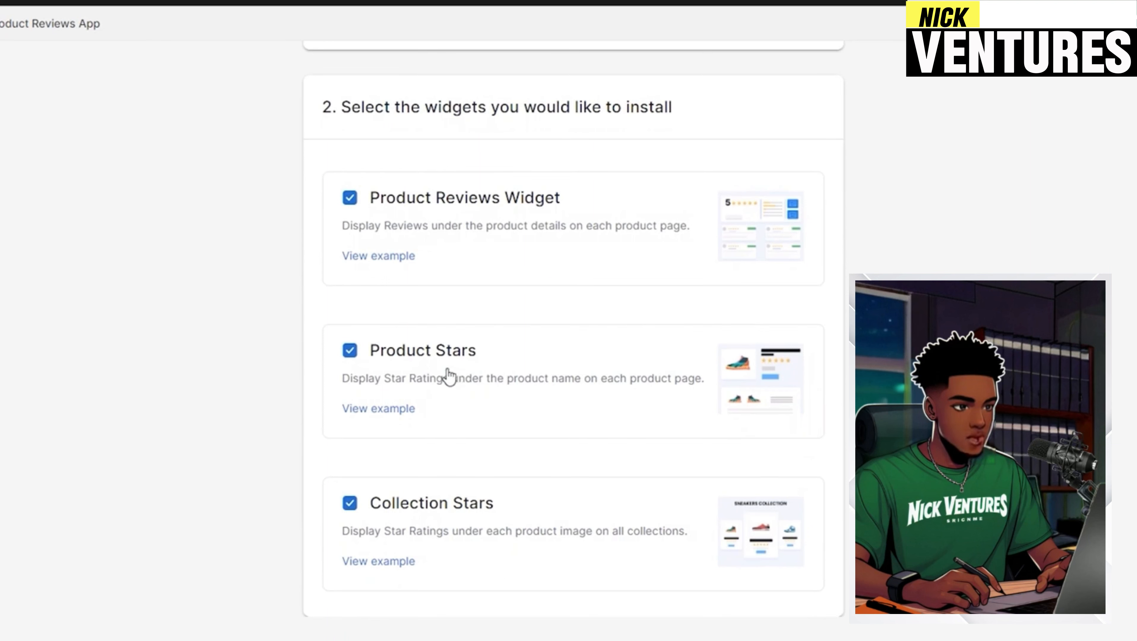
{"action": "scroll", "coordinate": [450, 376], "scroll_direction": "down", "scroll_amount": 1}
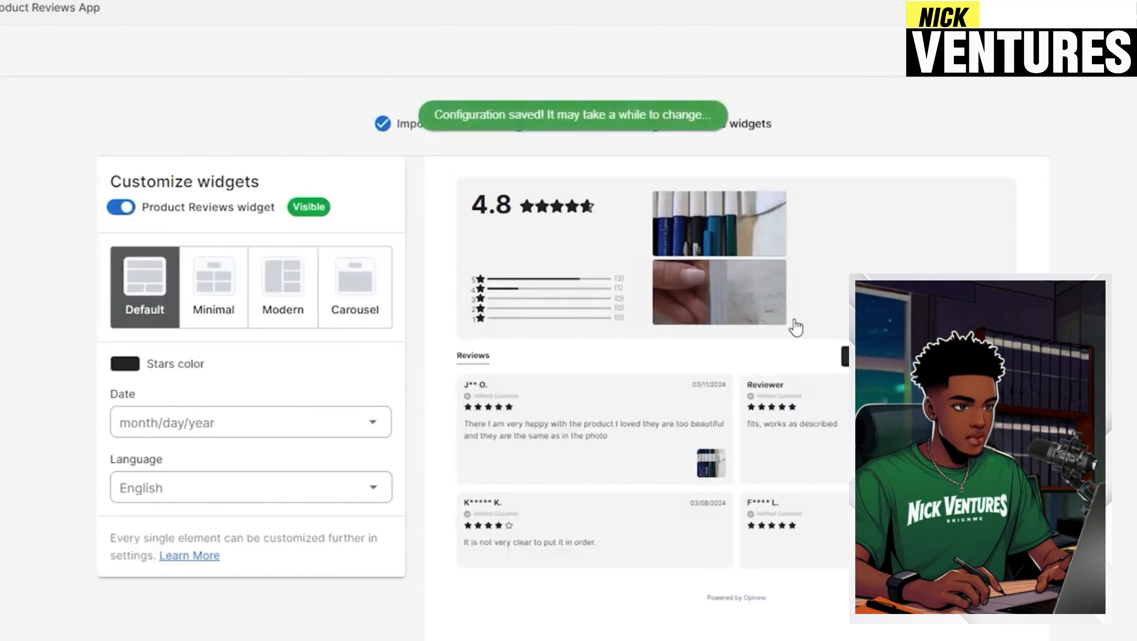
Compare the Minimal, Modern and Carousel layouts of the Product Reviews widget and settle on Minimal
{"action": "left_click", "coordinate": [216, 287]}
{"action": "left_click", "coordinate": [274, 292]}
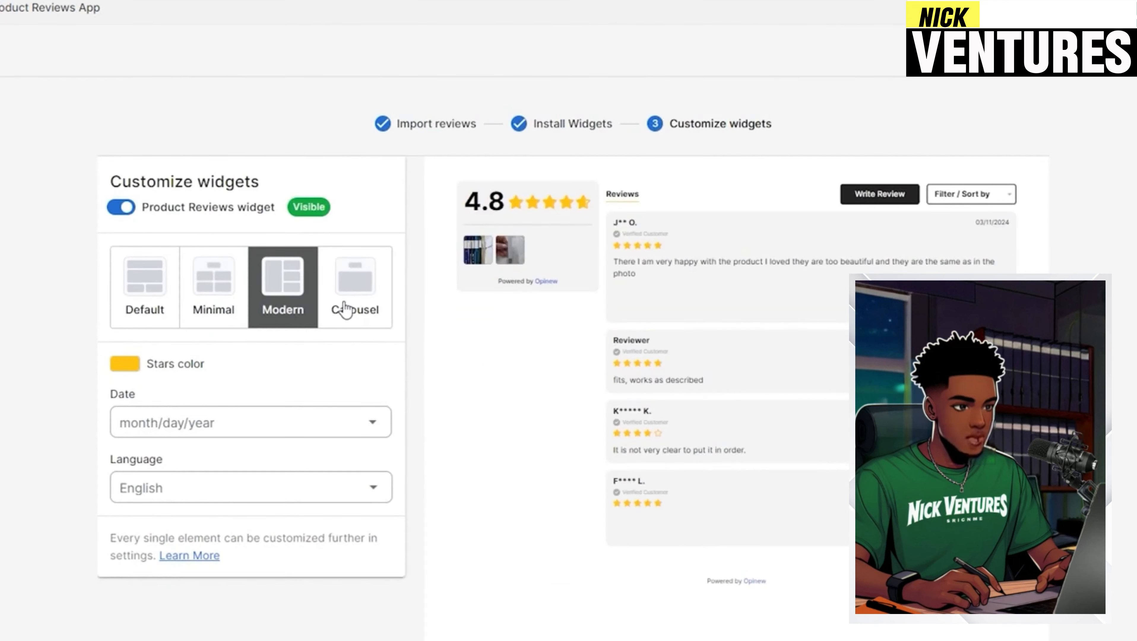
{"action": "left_click", "coordinate": [345, 310]}
{"action": "left_click", "coordinate": [283, 314]}
{"action": "left_click", "coordinate": [224, 314]}
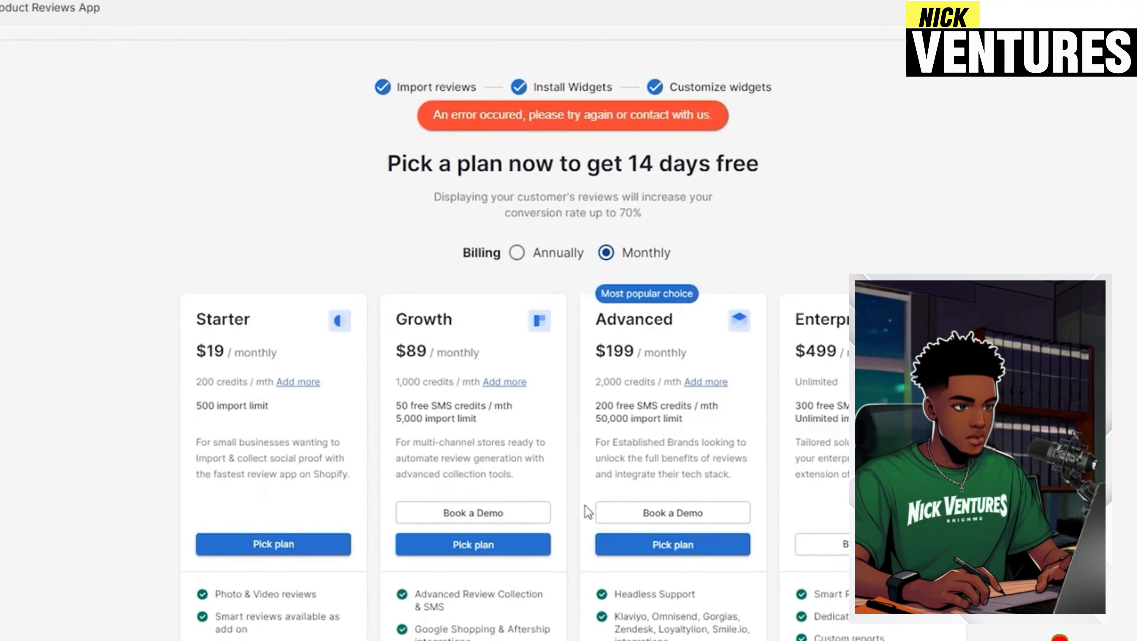
Compare the monthly and annual review app plans and continue with the free plan
{"action": "scroll", "coordinate": [539, 454], "scroll_direction": "down", "scroll_amount": 2}
{"action": "scroll", "coordinate": [538, 456], "scroll_direction": "up", "scroll_amount": 2}
{"action": "left_click", "coordinate": [516, 289]}
{"action": "left_click", "coordinate": [606, 289]}
{"action": "scroll", "coordinate": [555, 528], "scroll_direction": "down", "scroll_amount": 8}
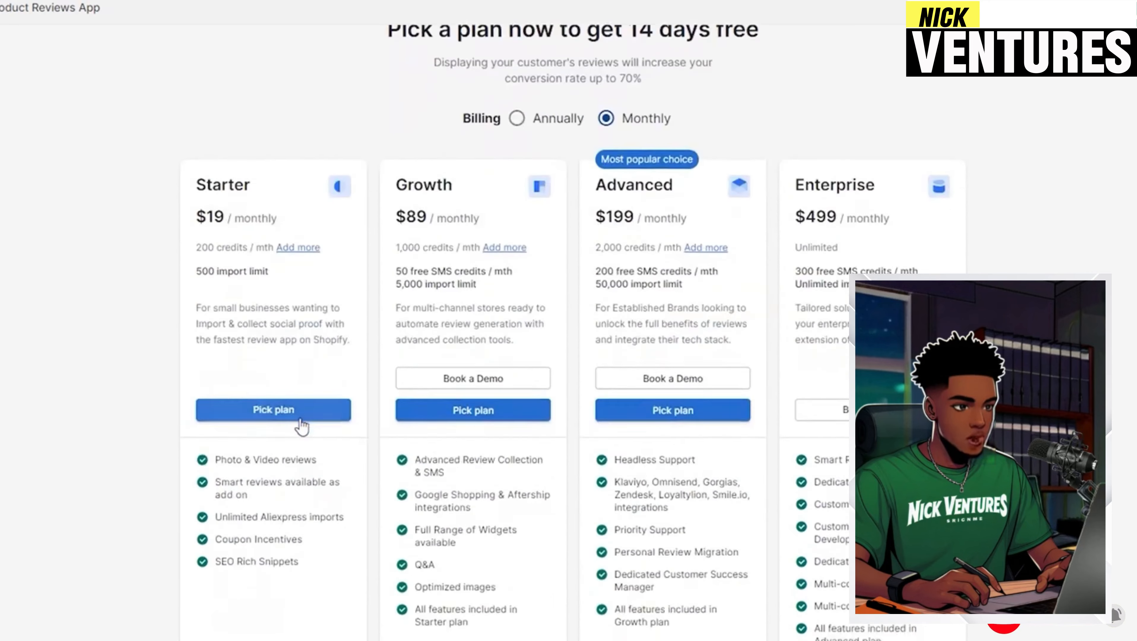
{"action": "left_click", "coordinate": [573, 558]}
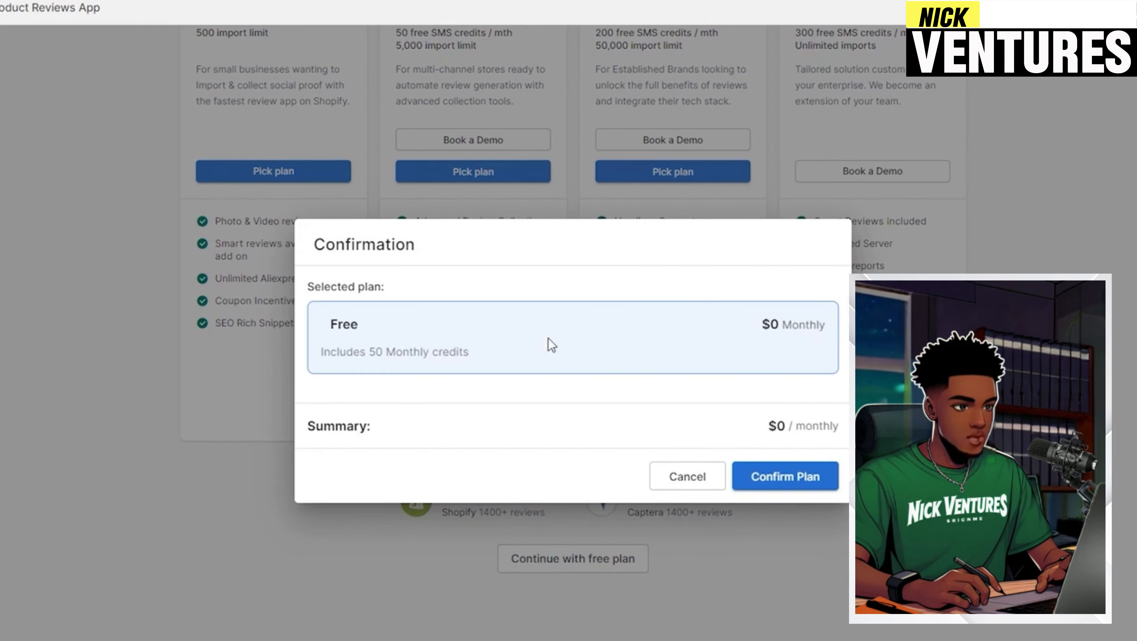